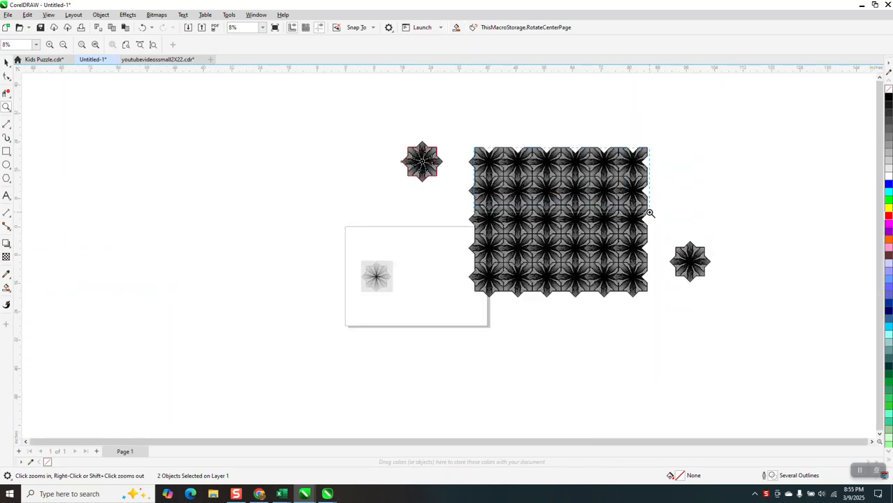
Examine the repeating star pattern, its overlapping tile edges, and the single star tile up close
scroll(650, 213, "up", 5)
scroll(502, 219, "down", 2)
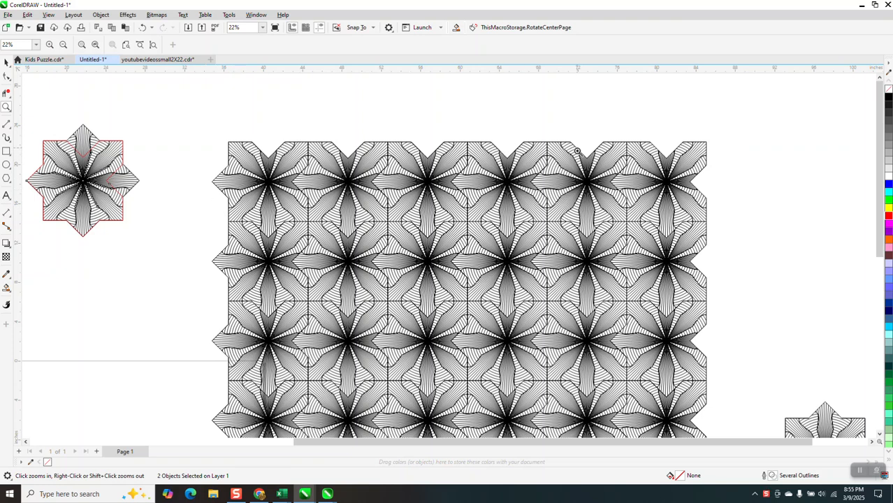
scroll(556, 148, "down", 1)
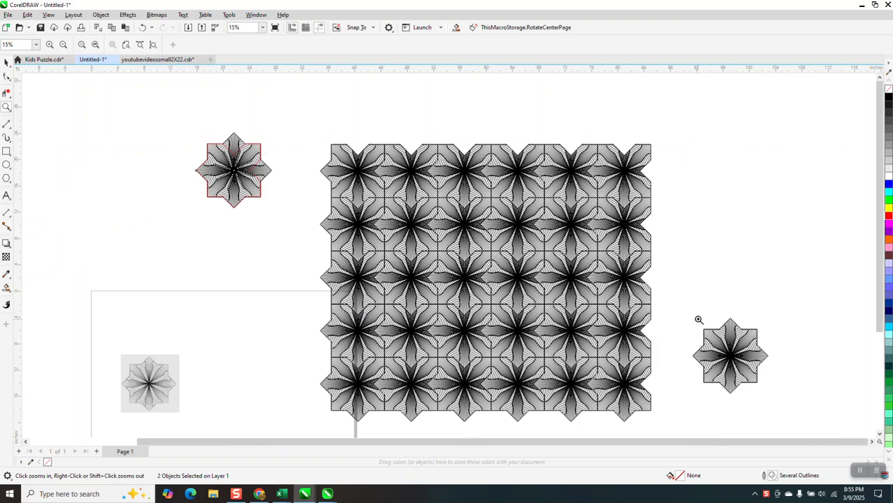
left_click_drag(744, 381, 782, 394)
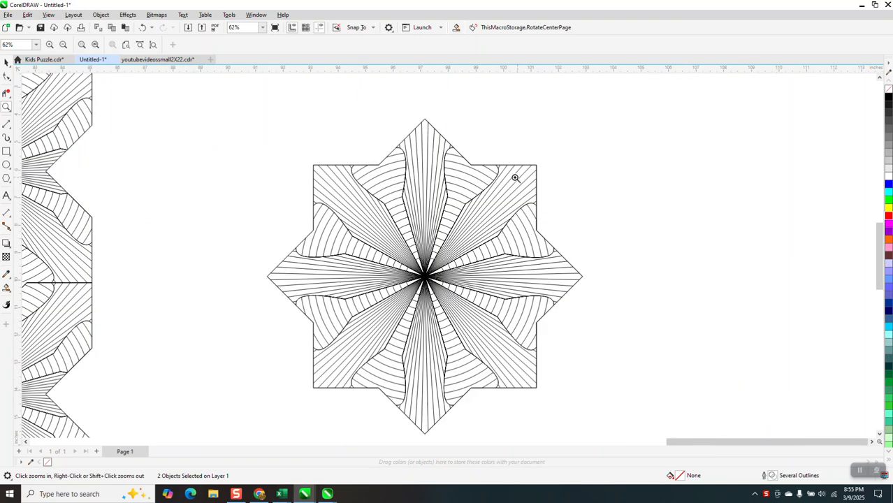
scroll(515, 178, "down", 5)
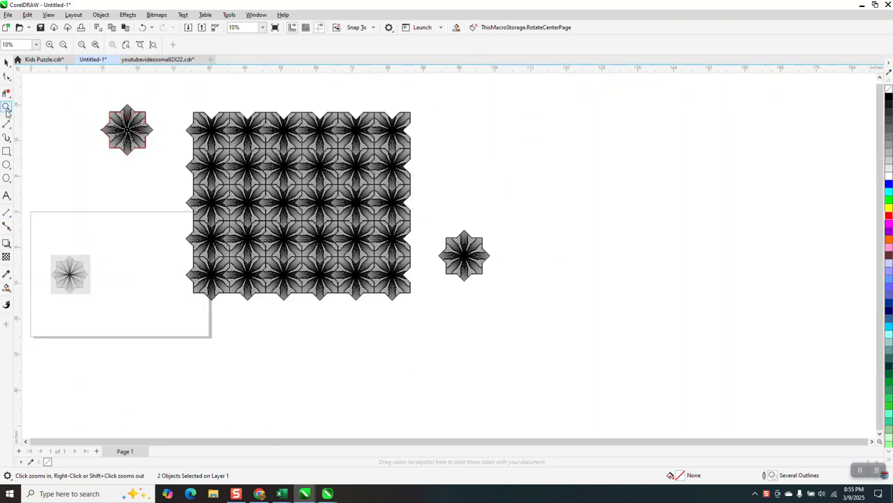
left_click_drag(309, 136, 349, 167)
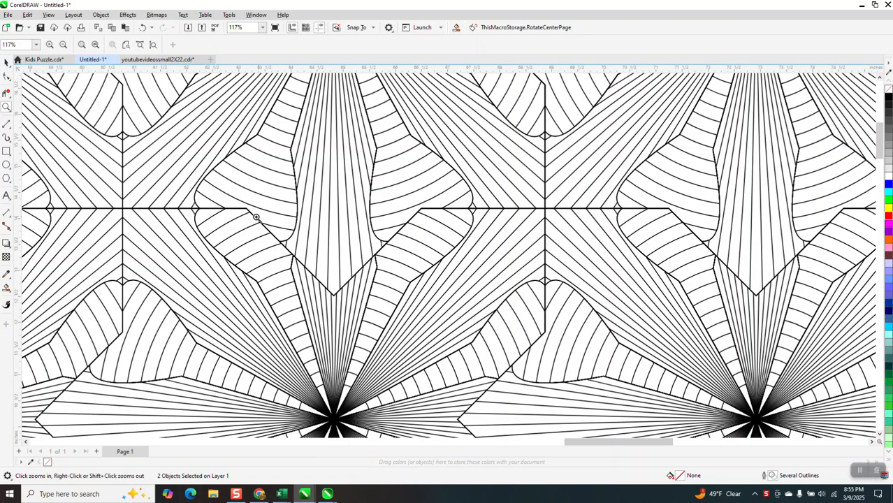
scroll(349, 200, "down", 4)
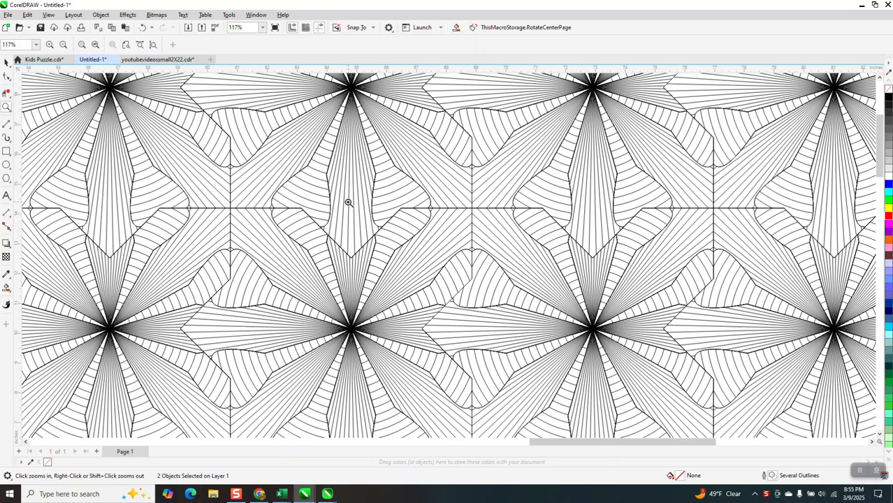
scroll(253, 184, "down", 2)
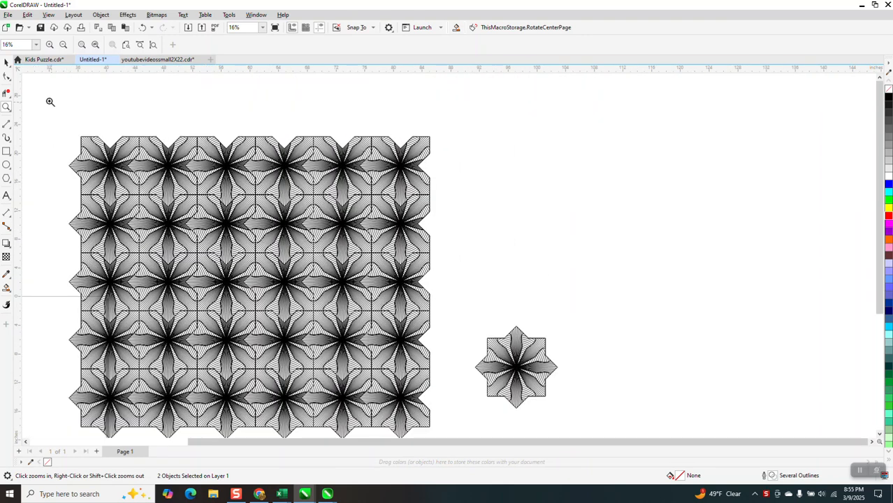
Move the single star tile up beside the pattern's upper edge and draw a rectangle about 15.27 by 13.9 inches around it
left_click(7, 62)
mouse_move(525, 341)
left_mouse_down()
mouse_move(534, 272)
mouse_move(523, 156)
left_mouse_up()
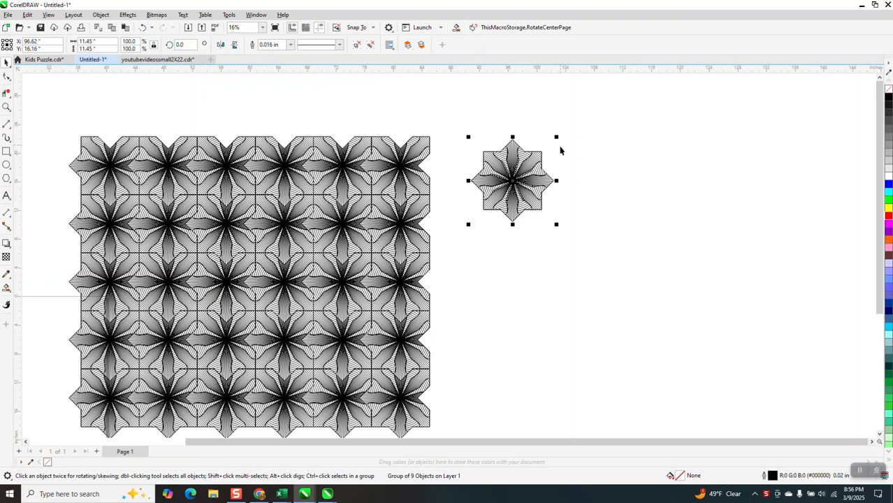
left_click(6, 151)
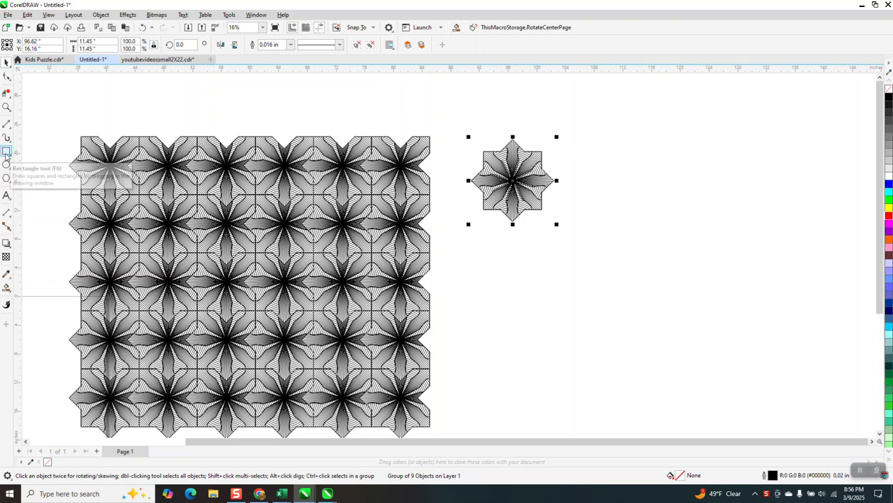
left_click_drag(460, 133, 569, 232)
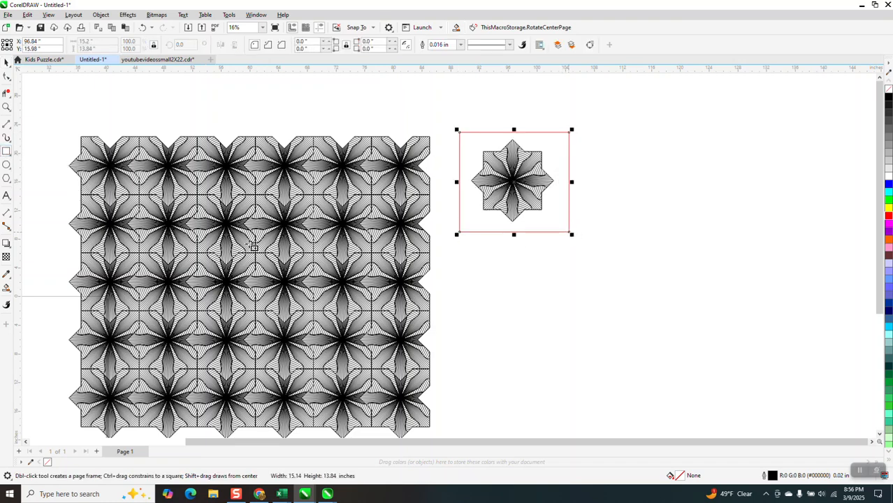
Smart Fill the area between the rectangle and the star in blue and move the filled shape out to the right
left_click(10, 285)
left_click(565, 144)
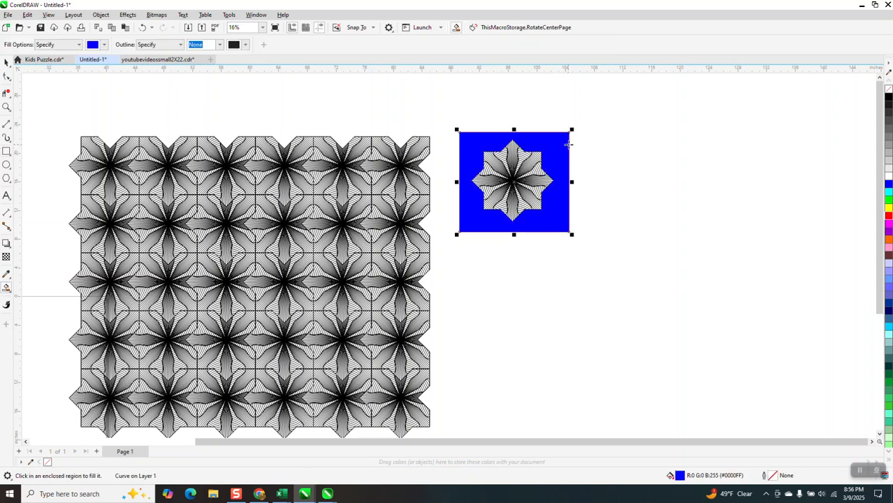
key("Right")
key("Right")
Smart Fill the star-shaped opening of the blue shape and move the new solid star out to its right
left_click(637, 166)
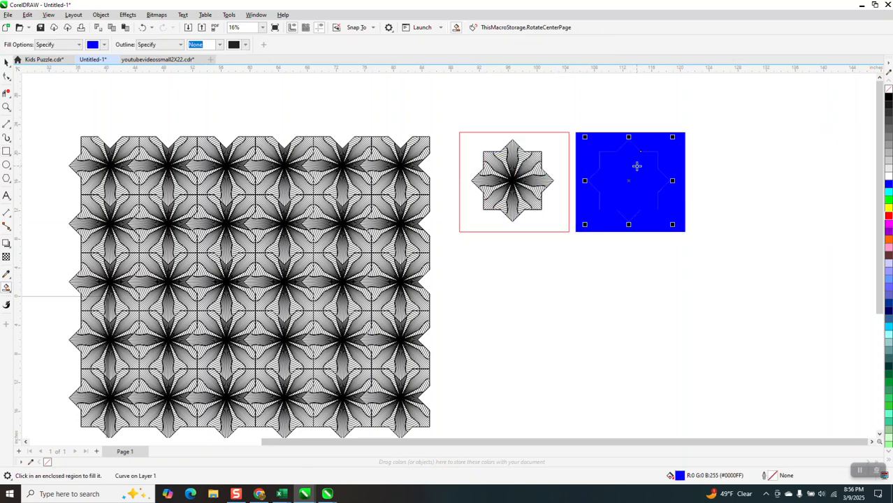
key("Right")
key("Right")
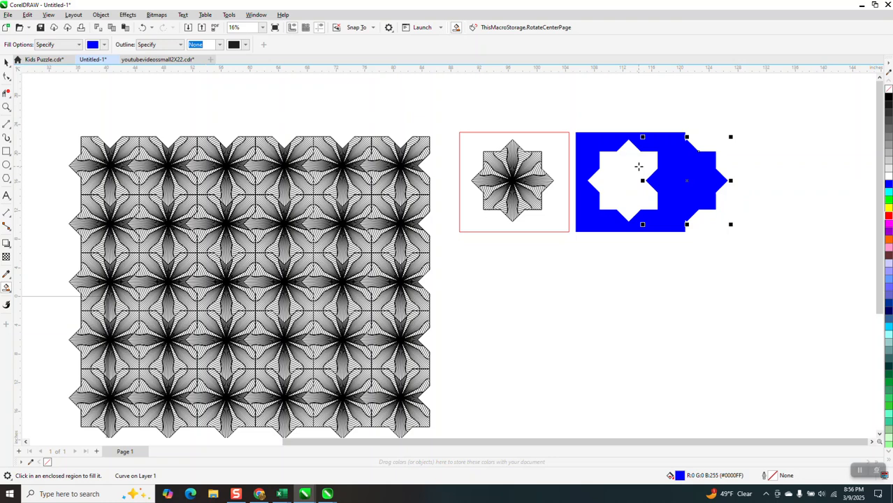
Remove the fill from the new solid star and give it a red outline
left_click(889, 89)
right_click(889, 99)
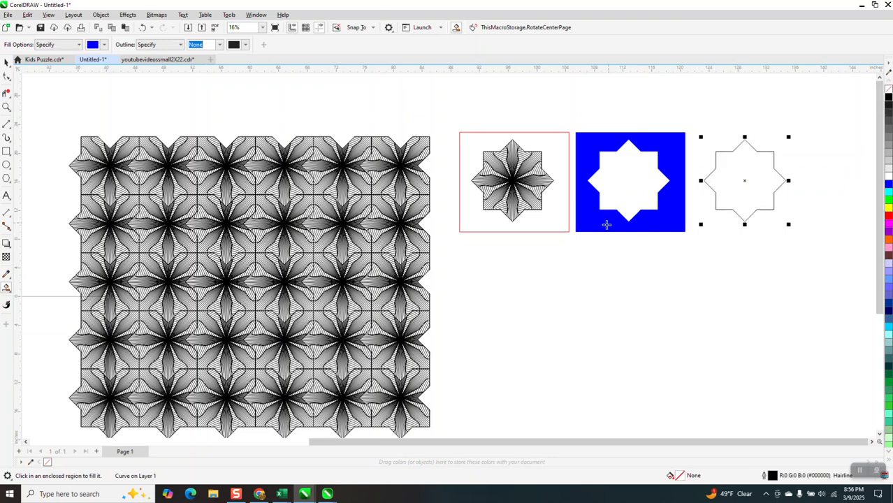
right_click(889, 219)
Move the red star outline left onto the original star tile and check its alignment along the tile's edges
key("Left")
key("Left")
key("Left")
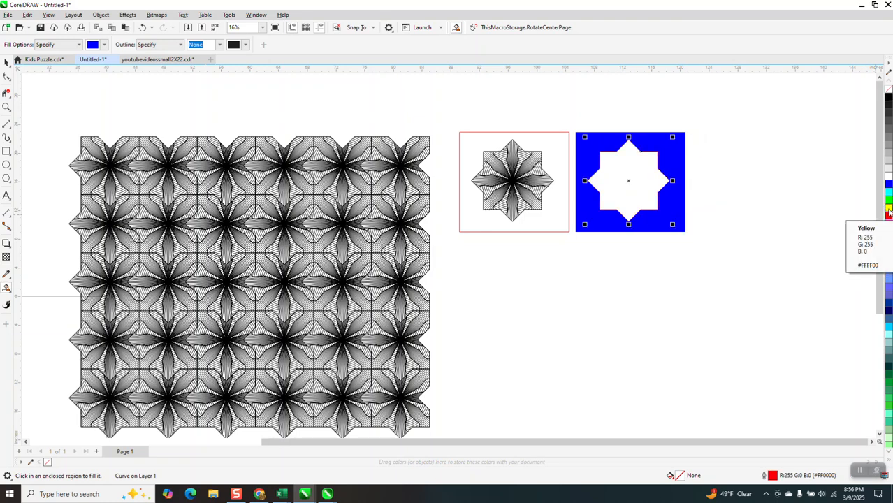
key("Left")
key("Left")
key("Left")
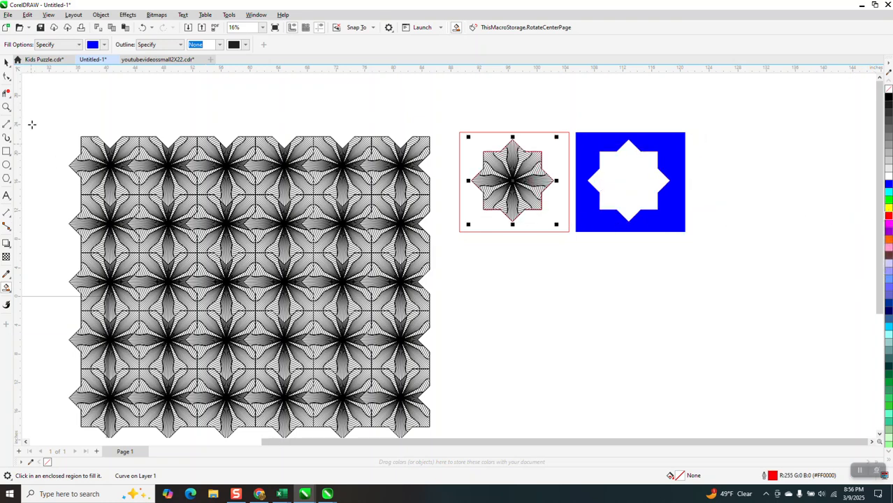
left_click(7, 106)
left_click(548, 180)
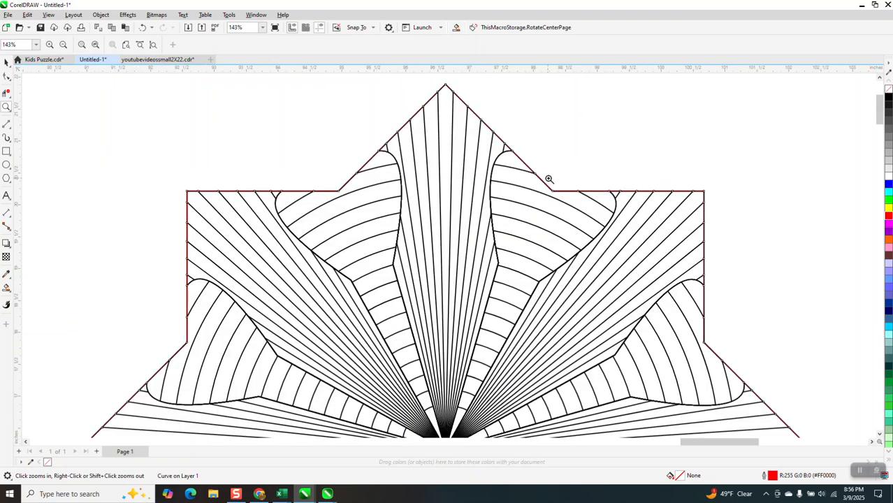
Move the red star outline straight down, clear of the star tile
scroll(549, 179, "down", 5)
key("Down")
key("Down")
key("Down")
key("Down")
key("Down")
key("Down")
Delete the red rectangle around the star tile and the blue shape beside it
left_click(7, 62)
left_click(430, 153)
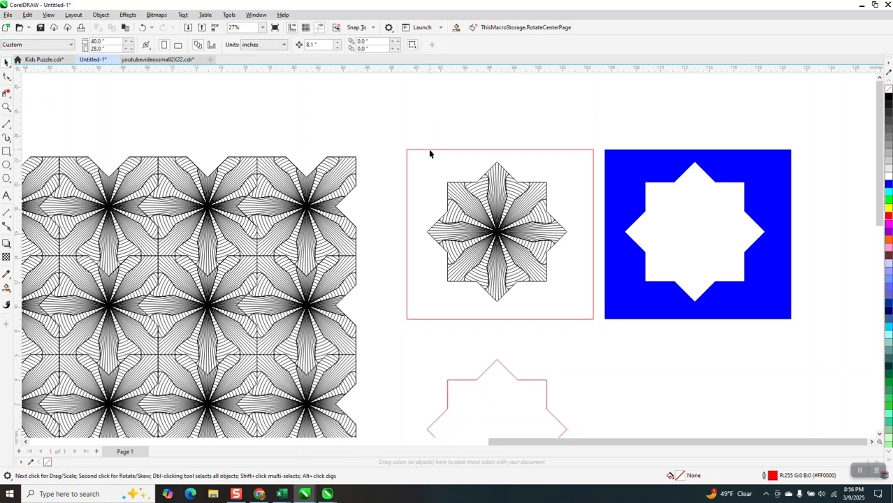
left_click(436, 150)
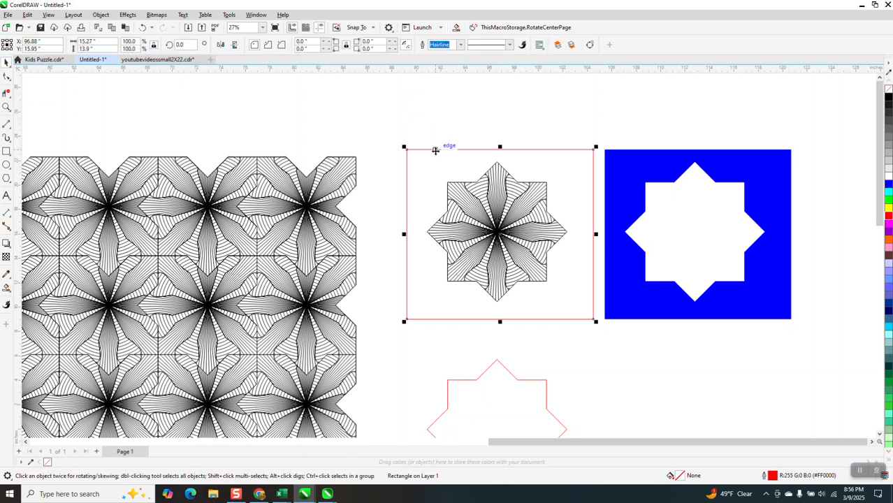
key("Delete")
left_click(616, 169)
key("Delete")
Draw an 8.1 by 8.1 inch square over the red star outline, snapped to its upper-left and lower-right square corners
scroll(606, 162, "down", 2)
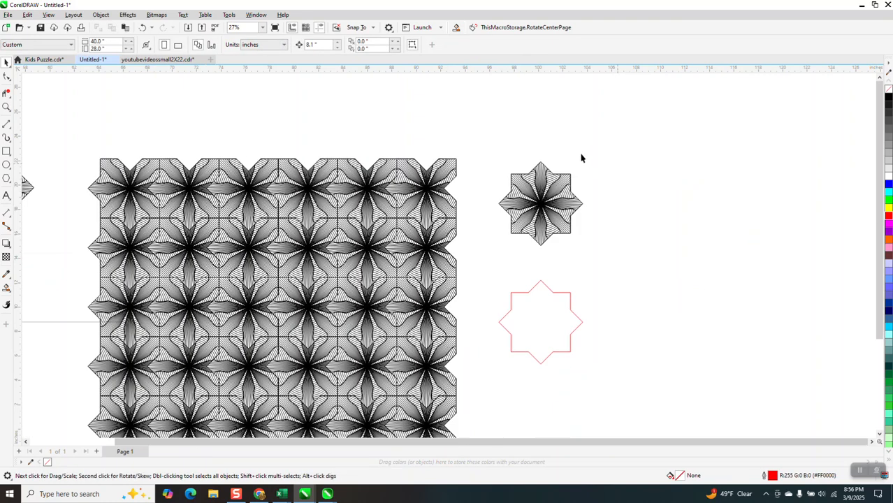
scroll(581, 158, "down", 1)
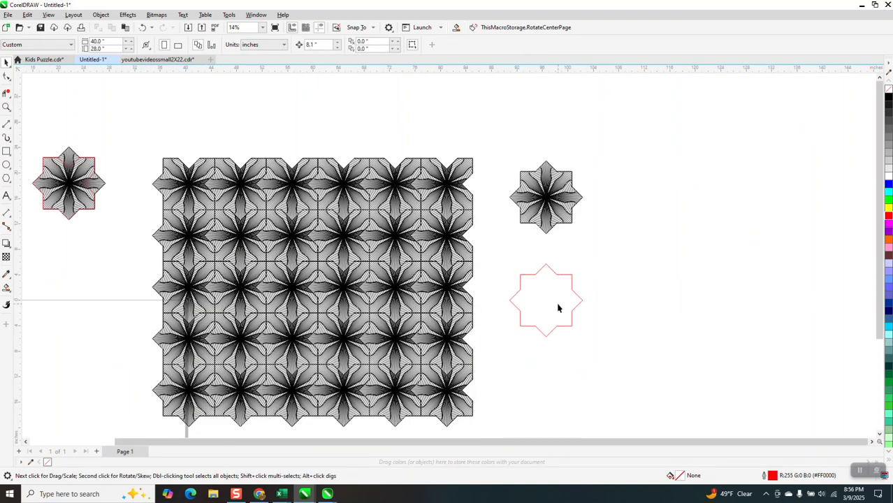
left_click(6, 107)
left_click_drag(514, 263, 635, 344)
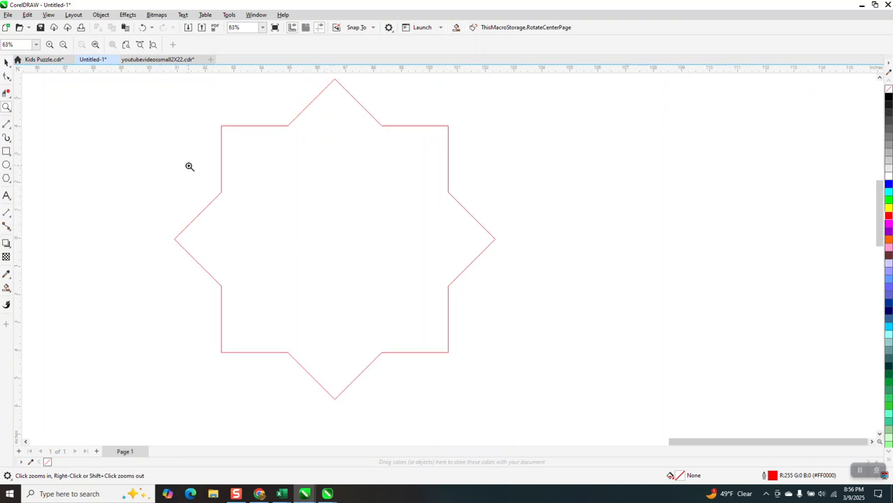
left_click(6, 151)
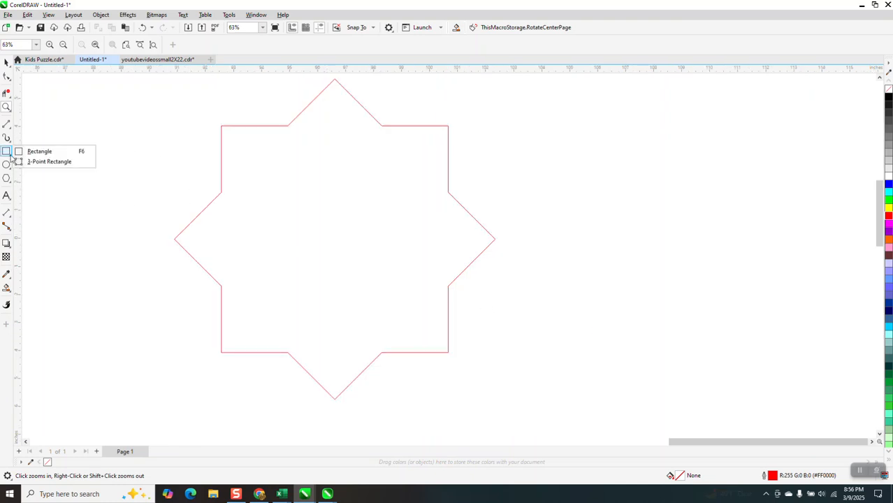
left_click(40, 152)
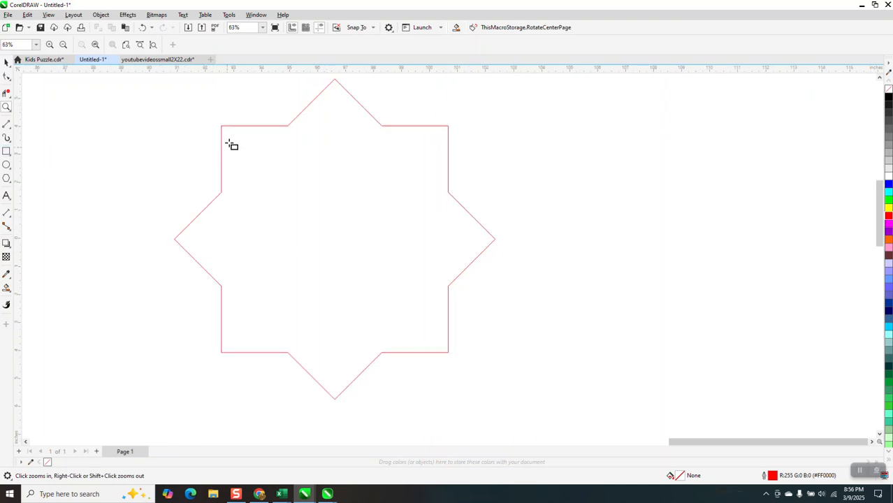
left_click_drag(222, 127, 449, 353)
scroll(301, 254, "down", 1)
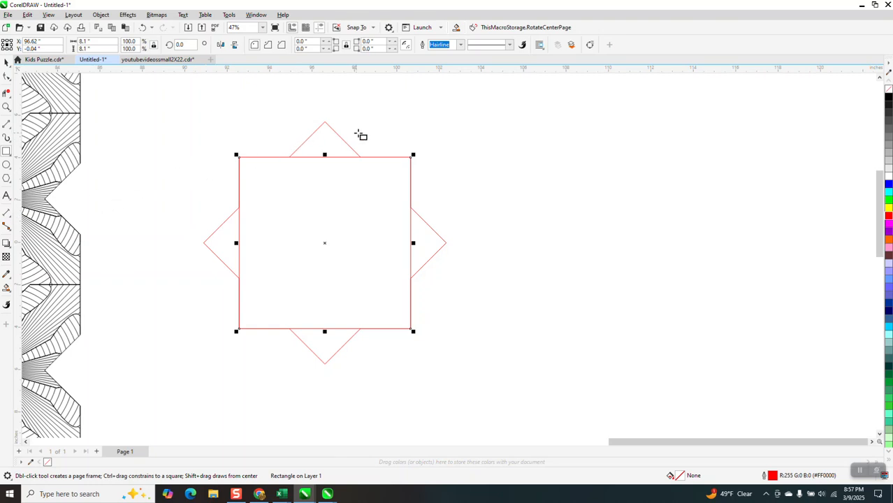
Smart Fill the star's top point in blue and mirror the triangle down into the square across the square's top edge
left_click(6, 287)
left_click(7, 288)
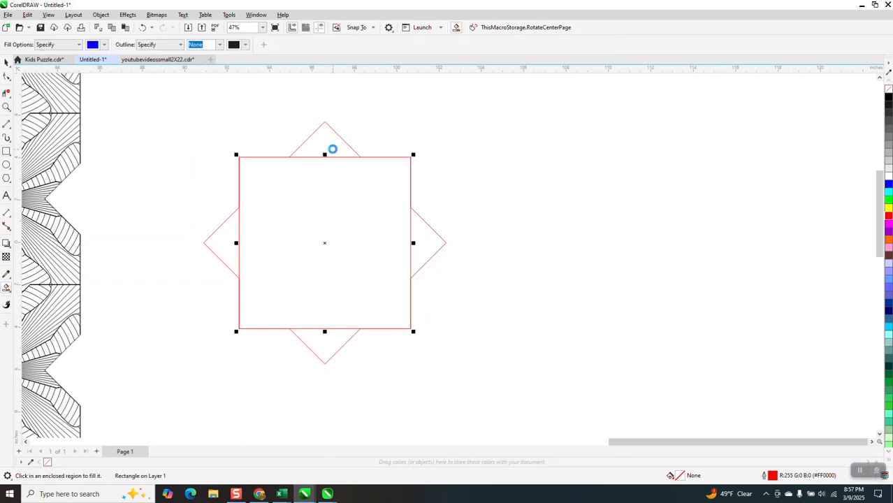
left_click(330, 147)
left_click(7, 62)
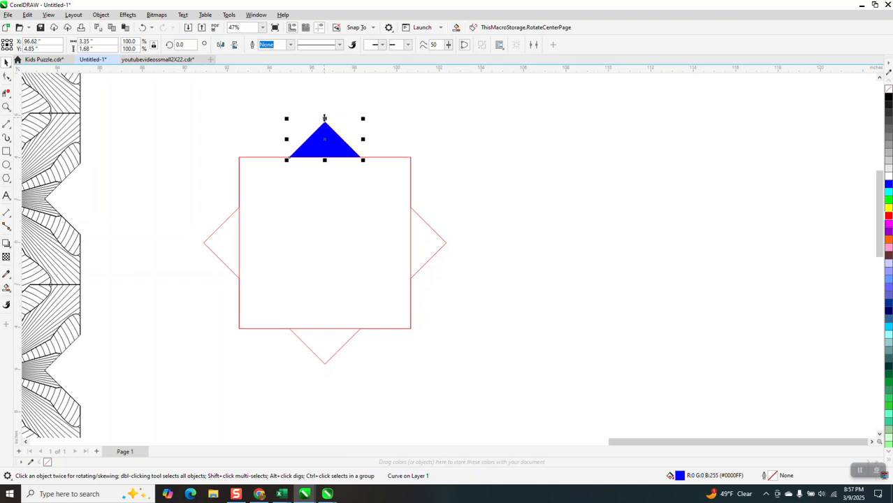
left_click_drag(325, 119, 323, 168)
Smart Fill the star's right point in blue and mirror the triangle into the square across the square's right edge
left_click(6, 288)
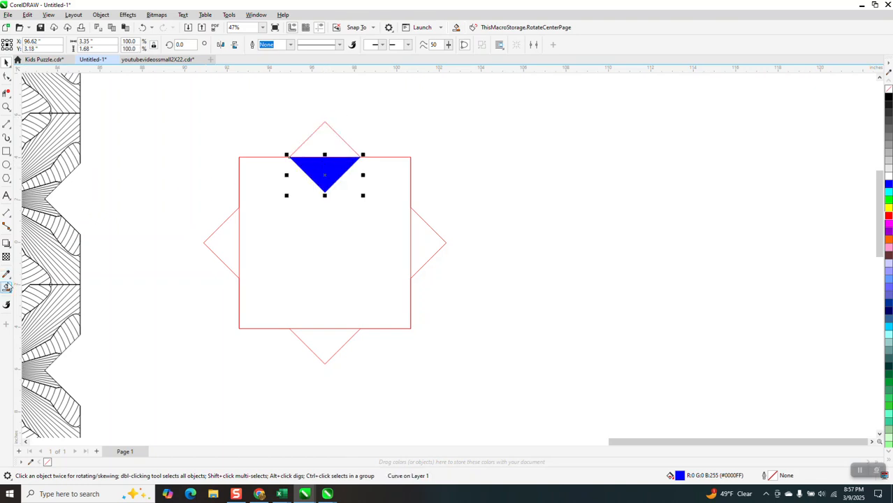
left_click(437, 243)
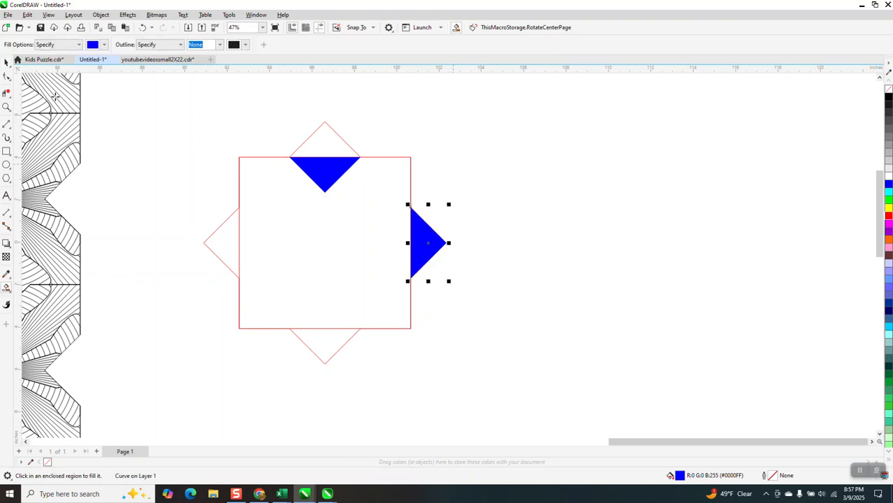
left_click(6, 63)
left_click_drag(449, 242, 372, 243)
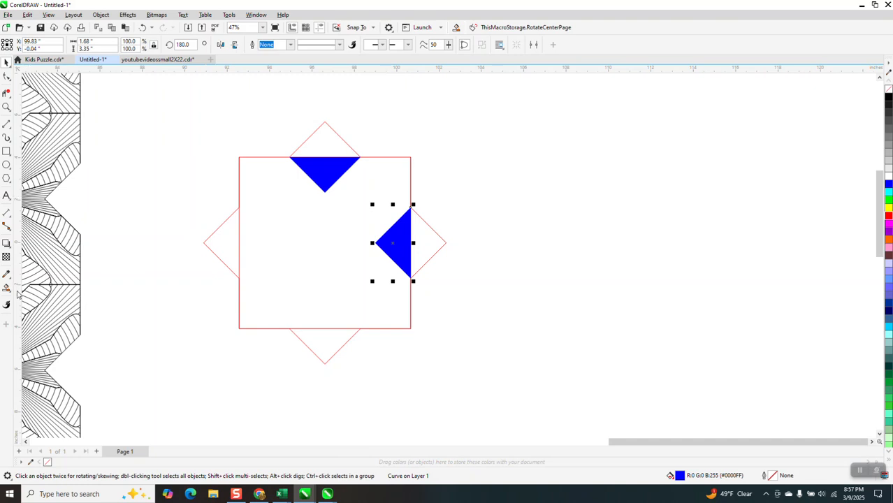
Delete the square's line segments that cross the bases of the star's left and bottom points
left_click(7, 93)
left_click(240, 239)
left_click(316, 327)
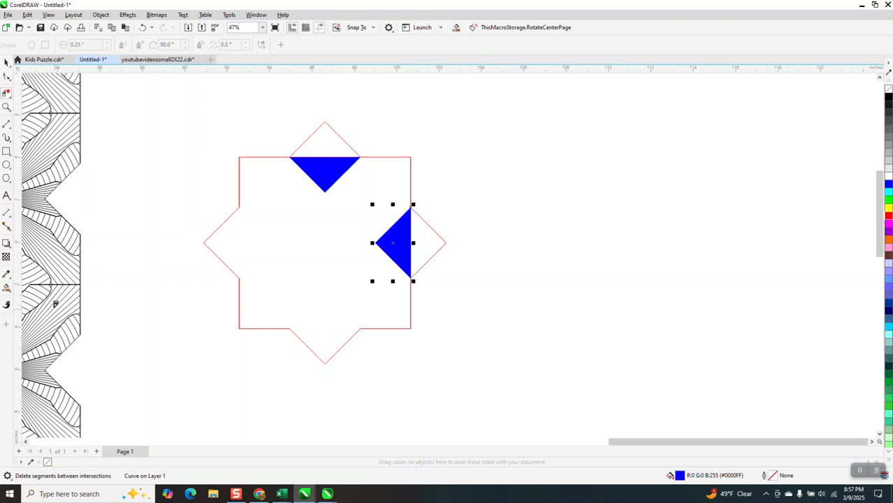
Smart Fill the region bounded by the star and the two blue notches in cyan and move the shape out to the right
left_click(6, 287)
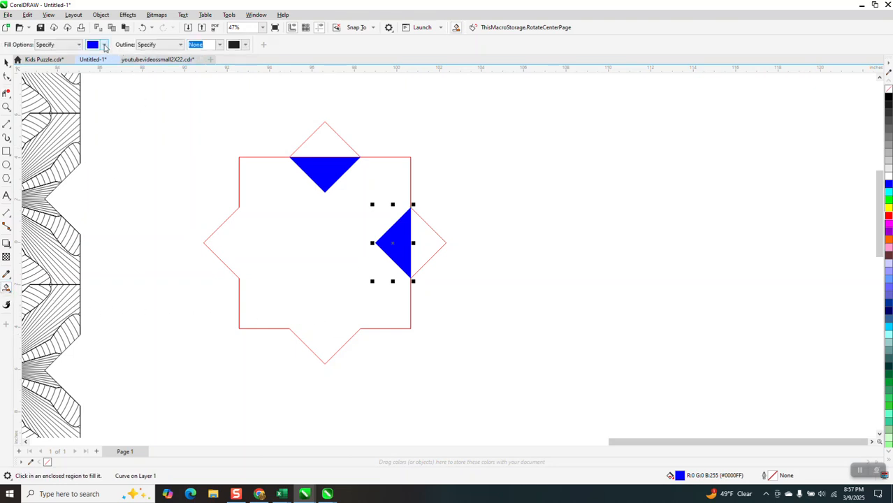
left_click(105, 44)
left_click(144, 104)
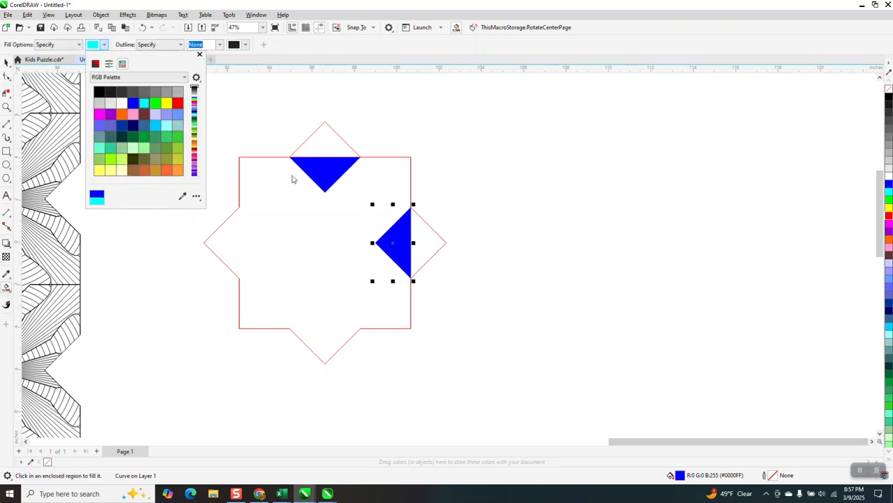
left_click(336, 214)
key("Right")
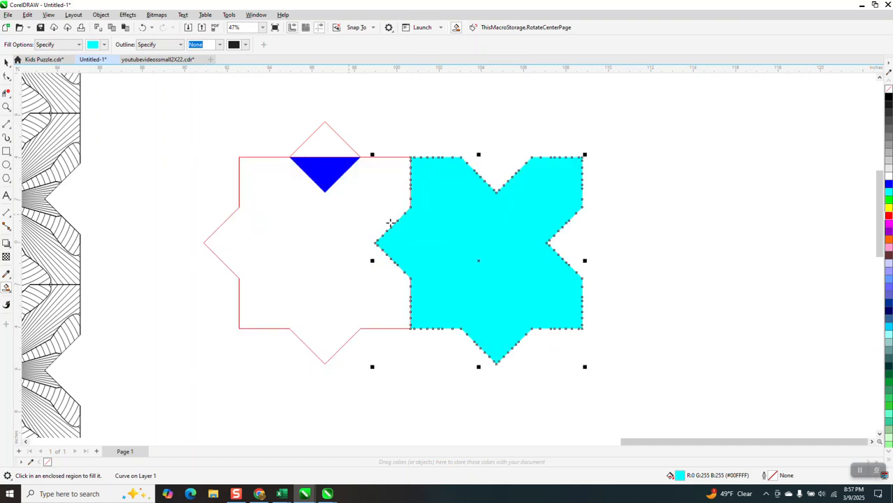
key("Right")
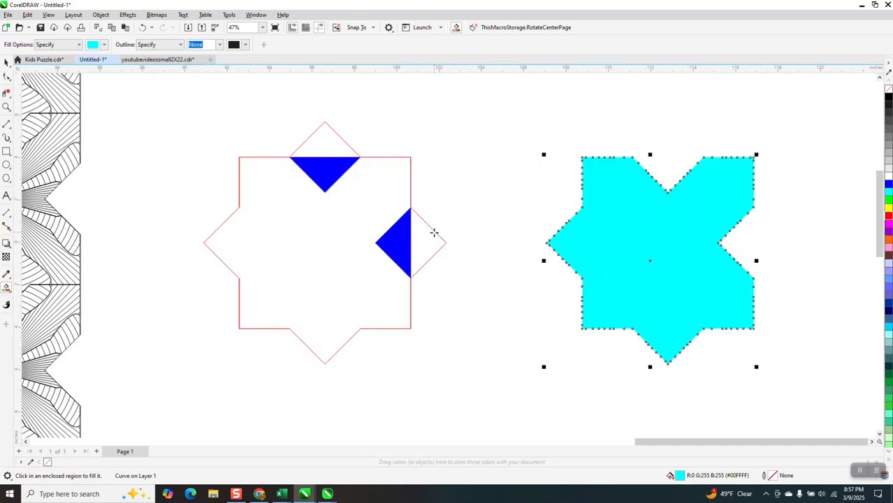
Remove the cyan fill from the notched shape and give it a red outline
left_click(889, 89)
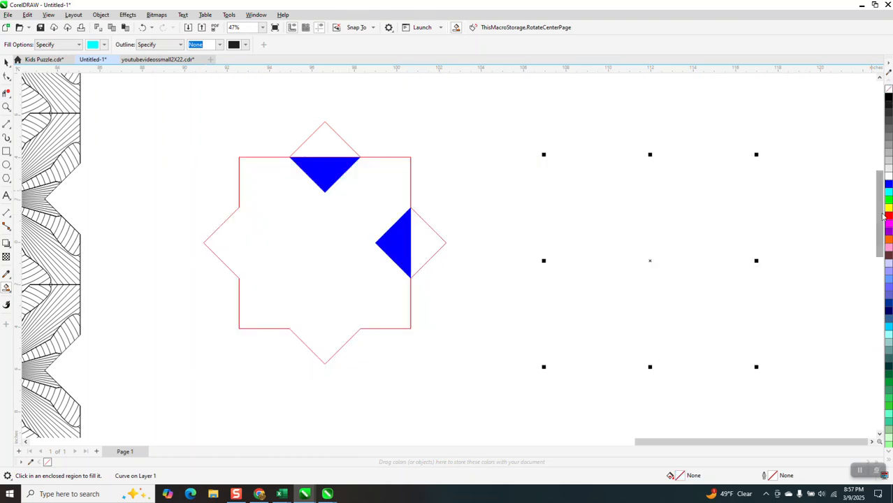
right_click(888, 216)
scroll(522, 203, "down", 6)
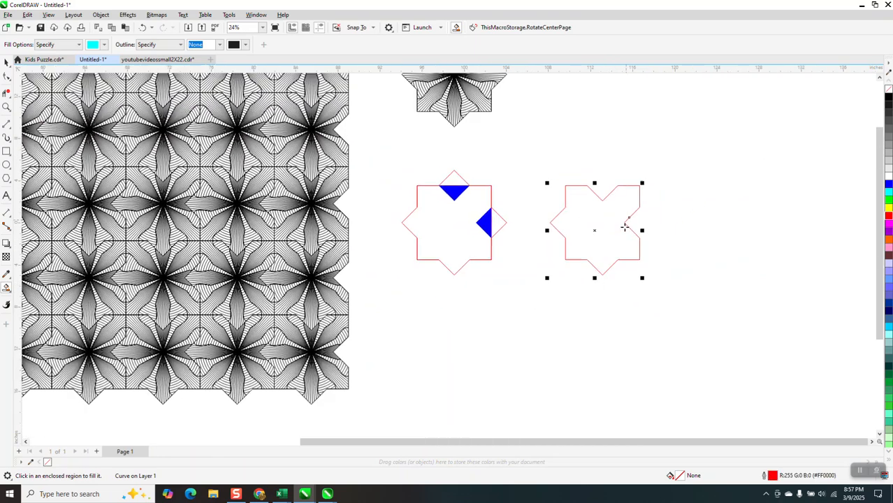
Move the red notched outline up and left onto the line-art star above the blue-notched square
key("Up")
key("Up")
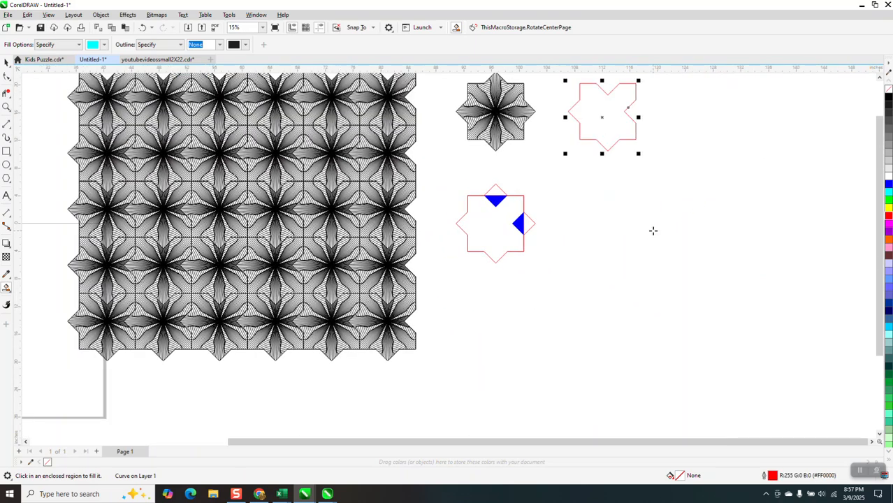
key("Left")
key("Left")
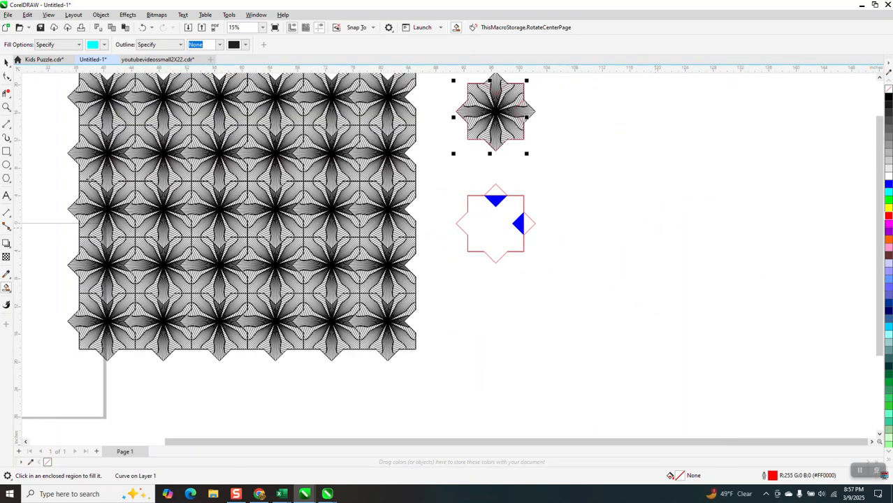
Intersect the line-art star with the red notched outline and move the resulting tile out to the right
left_click(6, 107)
left_click_drag(450, 92, 585, 186)
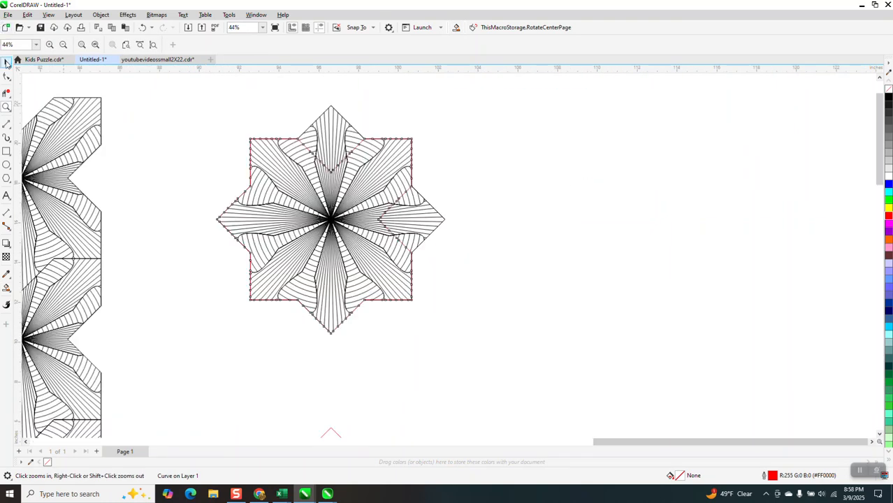
left_click(6, 62)
left_click_drag(181, 91, 324, 265)
left_click_drag(467, 338, 467, 338)
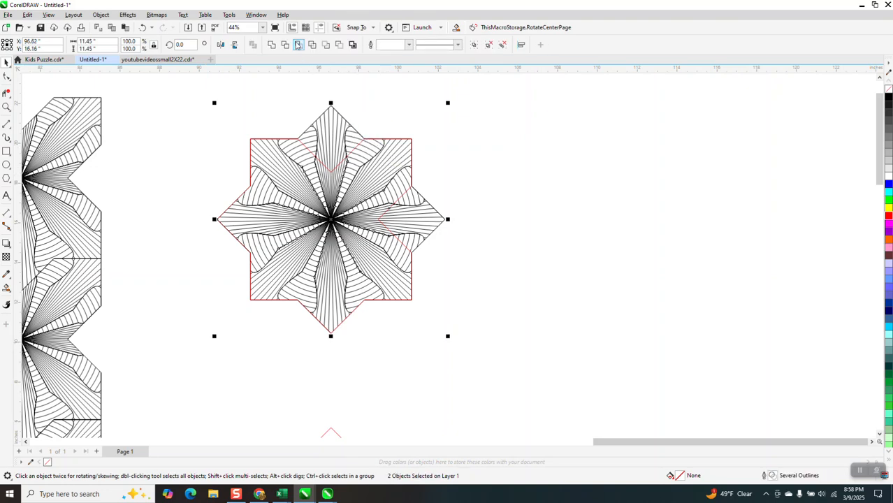
left_click(298, 45)
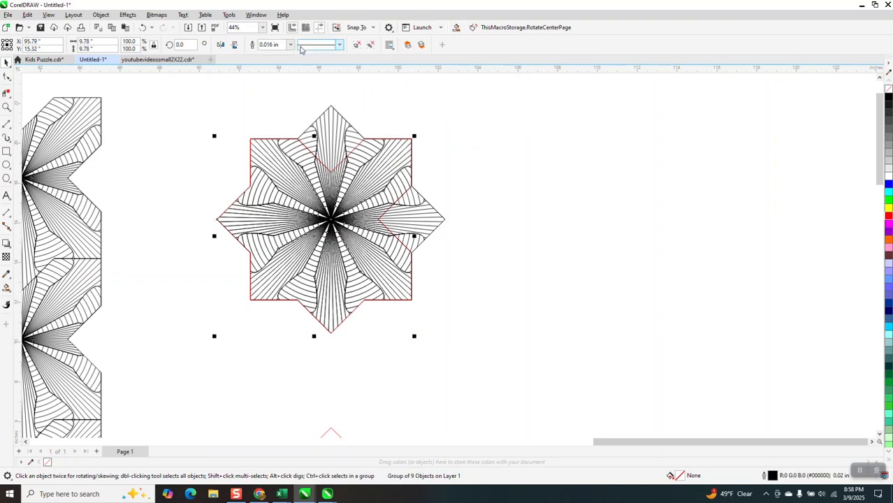
key("Right")
key("Right")
scroll(329, 186, "down", 1)
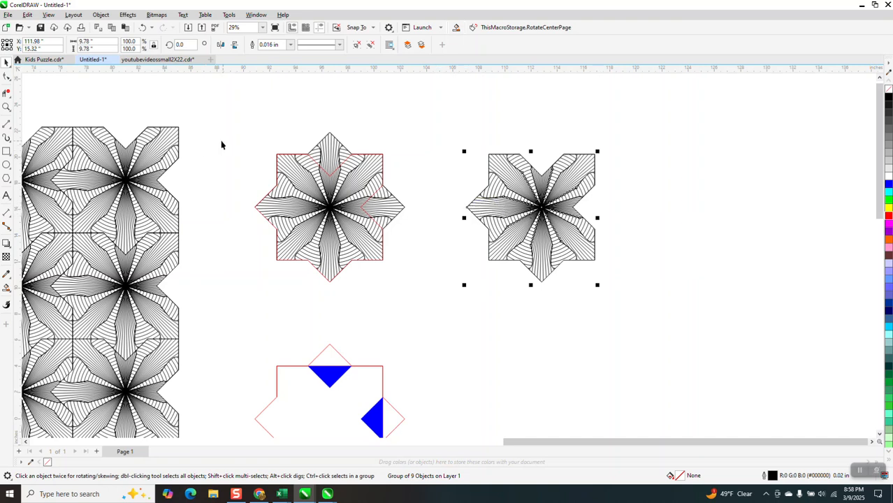
Add a parallel dimension across the top edge of the new tile, from its upper-left corner to its upper-right corner
left_click(13, 220)
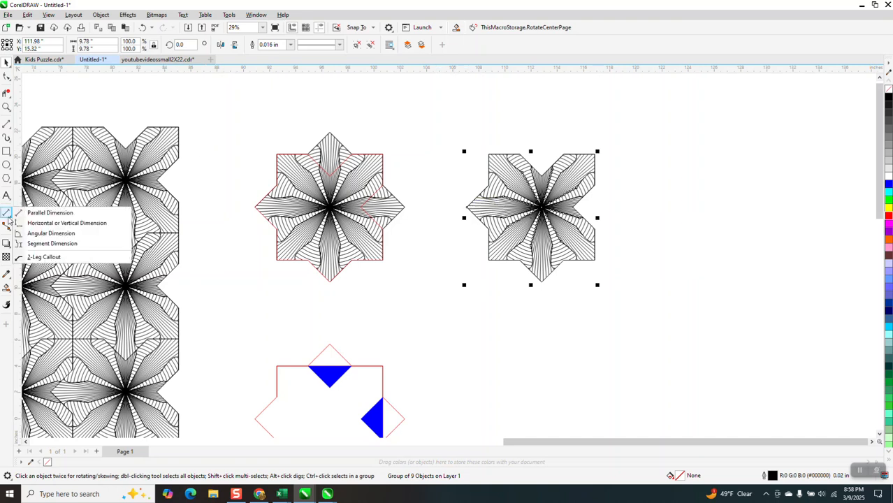
left_click(35, 214)
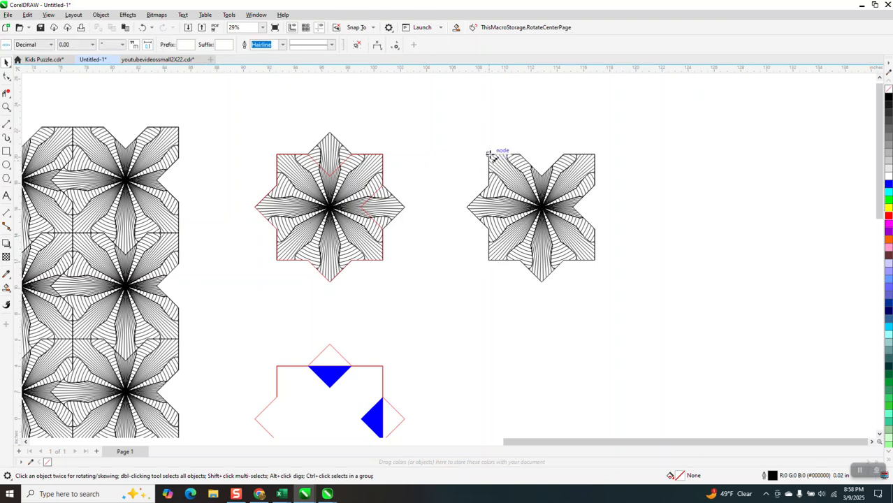
left_click(6, 107)
left_click_drag(482, 141, 640, 248)
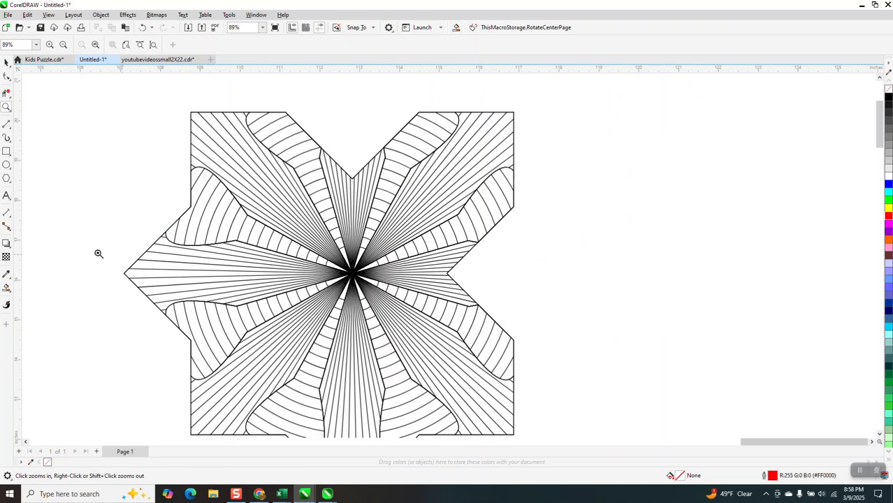
left_click(7, 225)
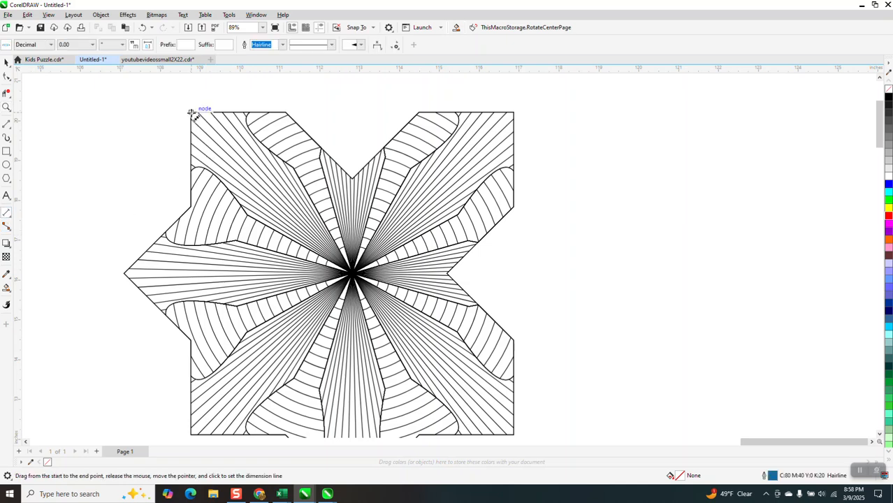
left_click_drag(190, 112, 518, 111)
left_click(513, 103)
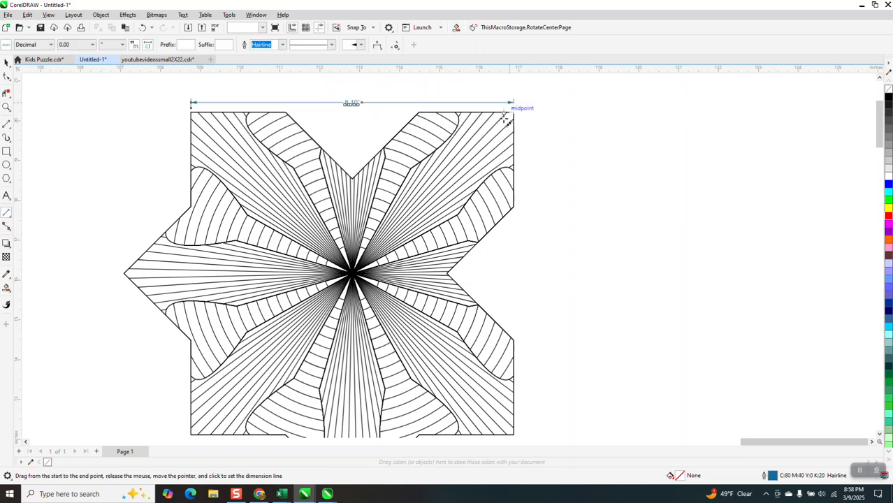
Set the precision of the dimension above the tile to three decimal places and read the width
left_click(6, 107)
left_click_drag(312, 95, 395, 135)
scroll(406, 144, "down", 4)
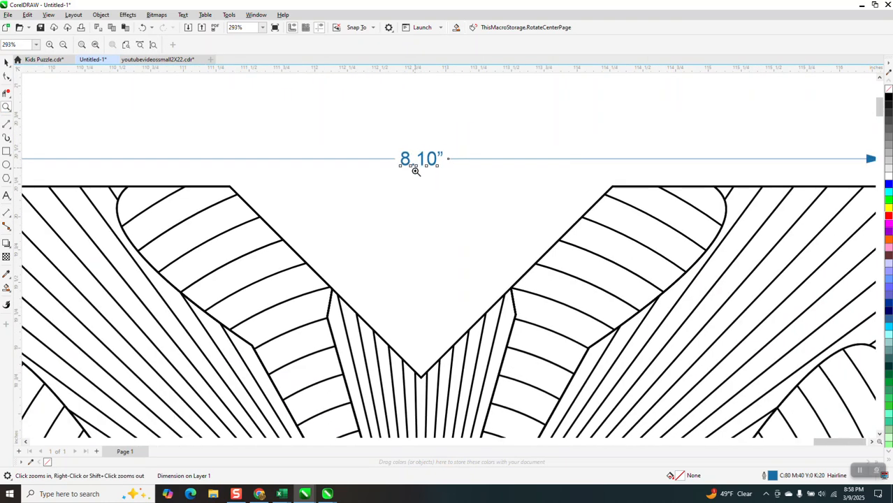
scroll(419, 167, "down", 2)
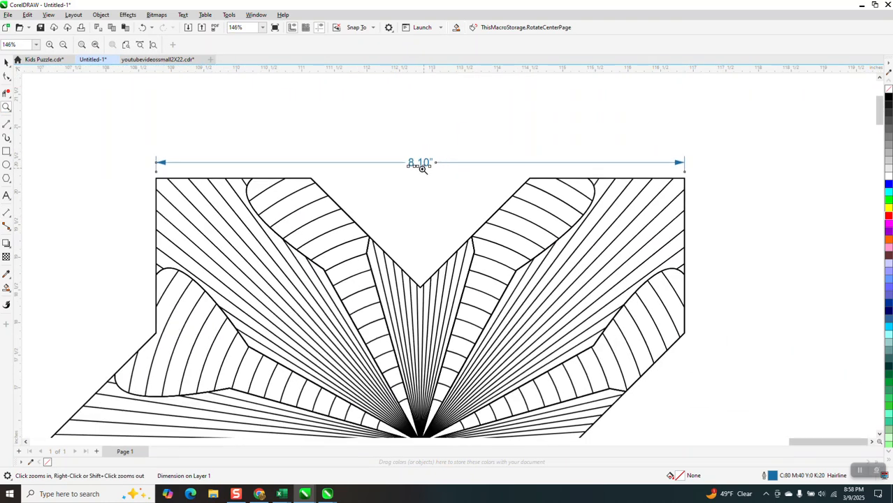
left_click(6, 62)
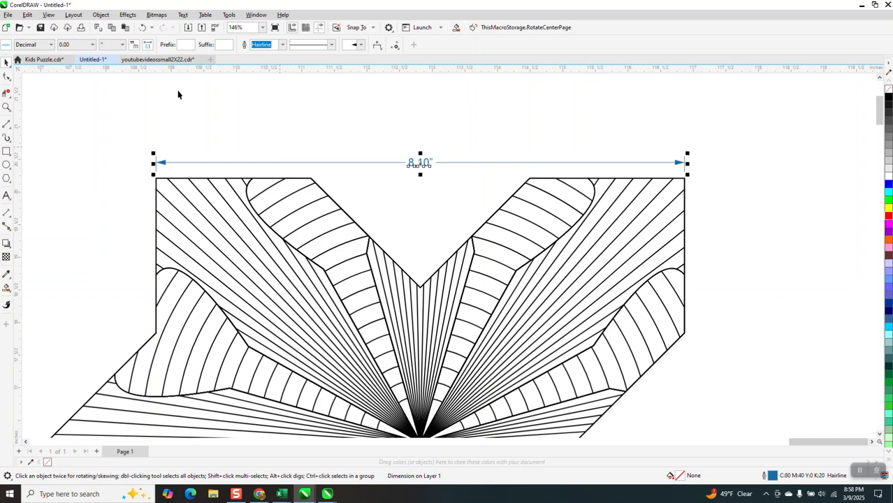
left_click(92, 44)
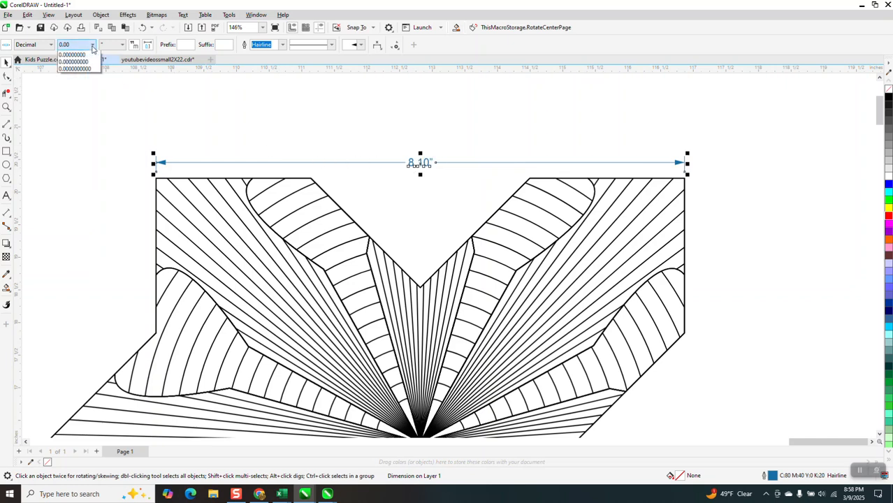
left_click(74, 79)
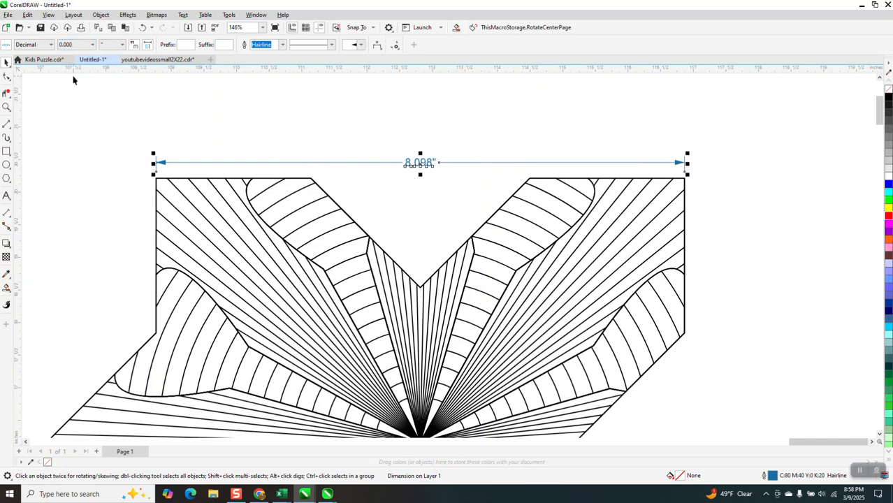
left_click(6, 107)
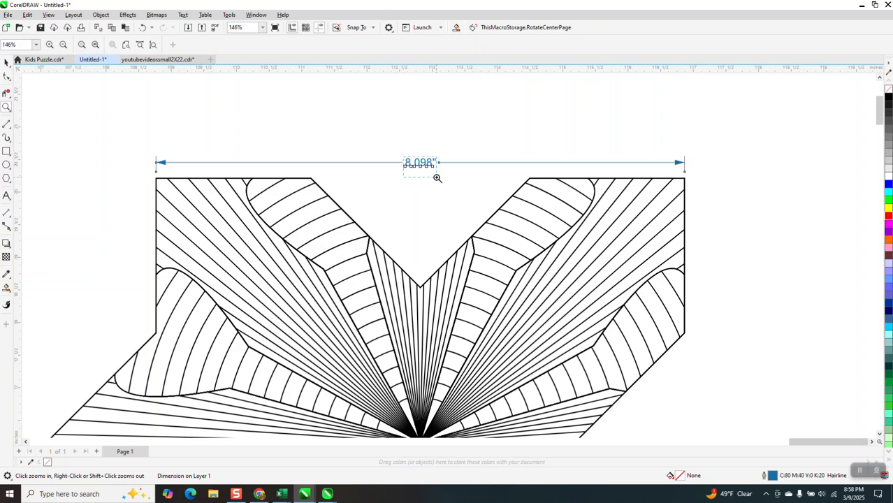
left_click_drag(404, 158, 438, 178)
scroll(363, 195, "down", 8)
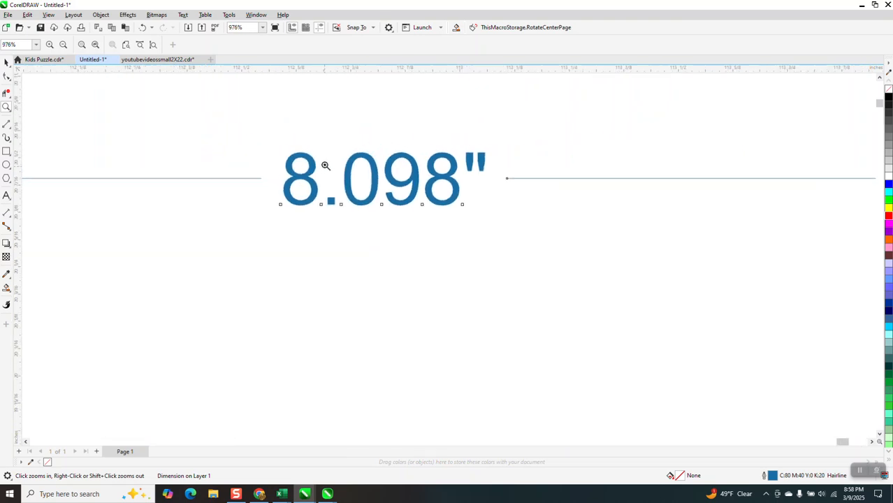
scroll(336, 149, "down", 3)
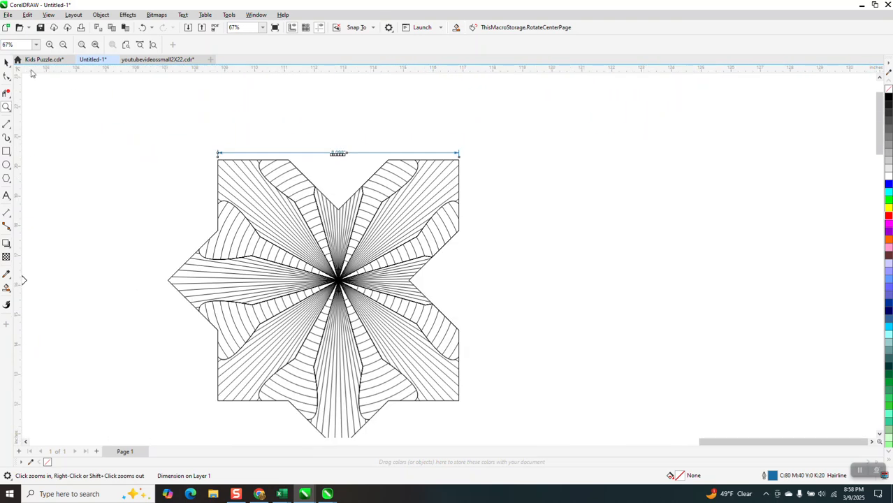
Set the nudge distance to 8.098 inches and delete the dimension above the tile
left_click(6, 63)
left_click(257, 100)
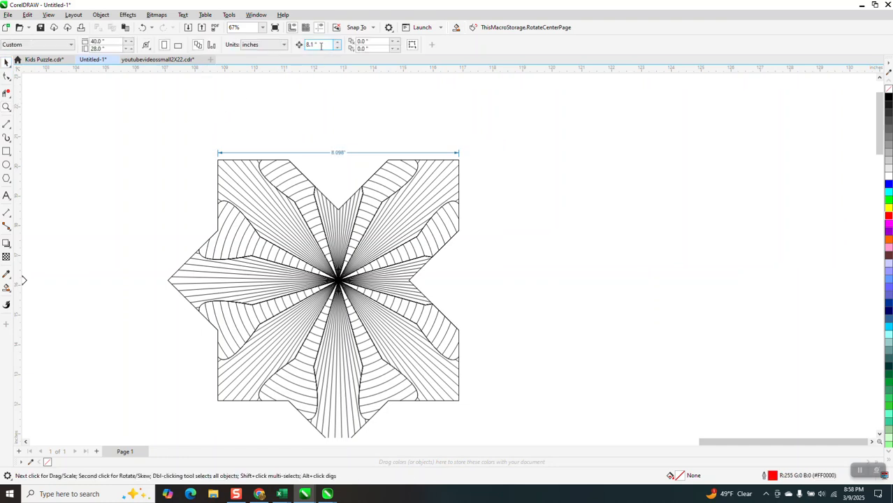
type("8.098")
key("Return")
left_click(451, 153)
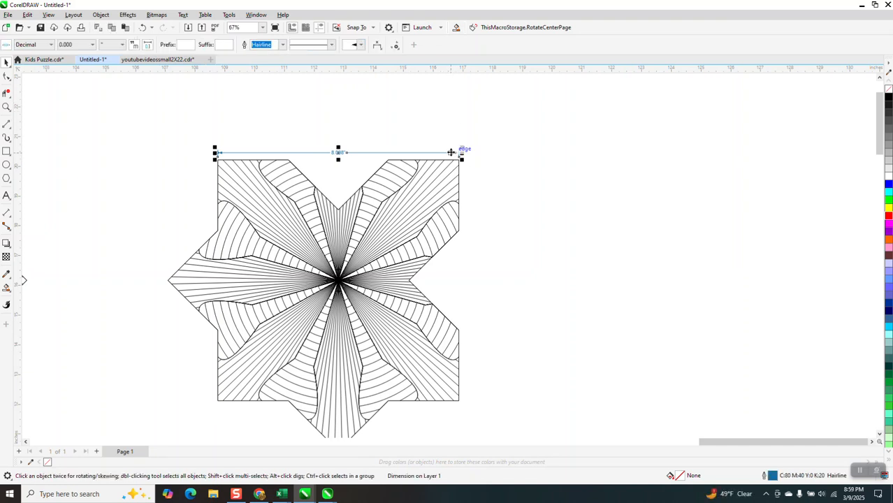
key("Delete")
Duplicate the tile four times to the right by the nudge distance to form a row of five
left_click(434, 165)
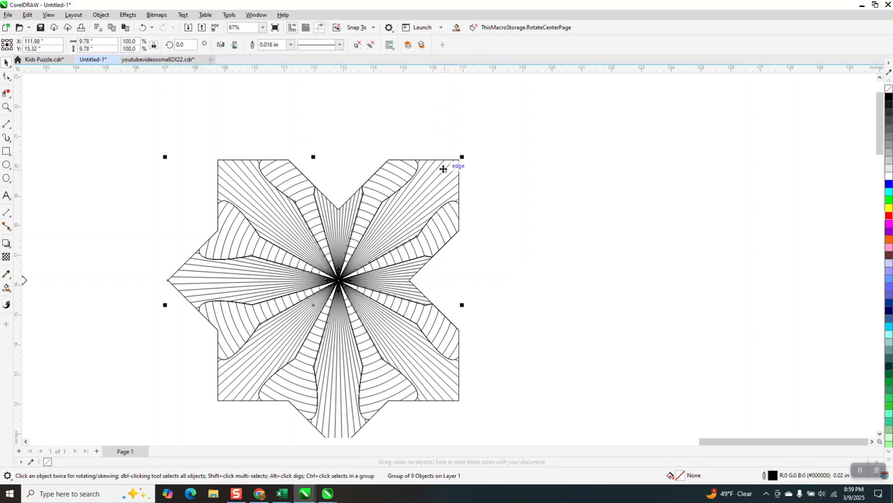
key("KP_Add")
key("Right")
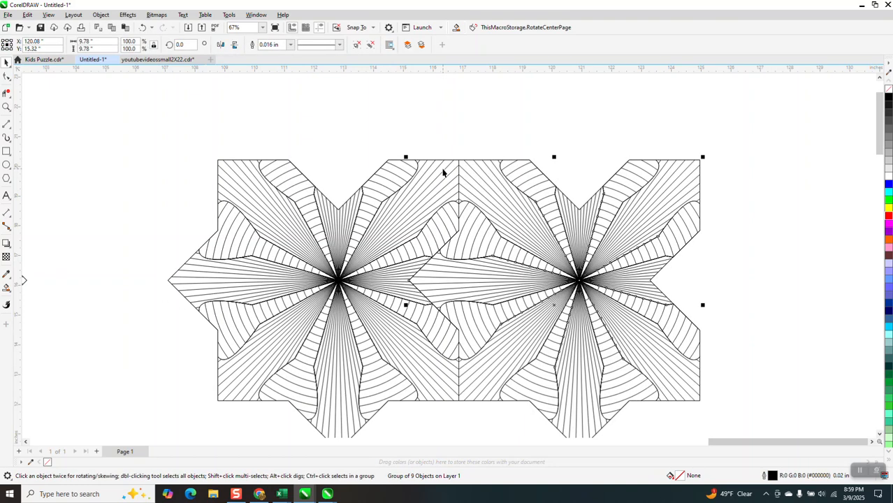
key("KP_Add")
key("Right")
scroll(369, 211, "down", 4)
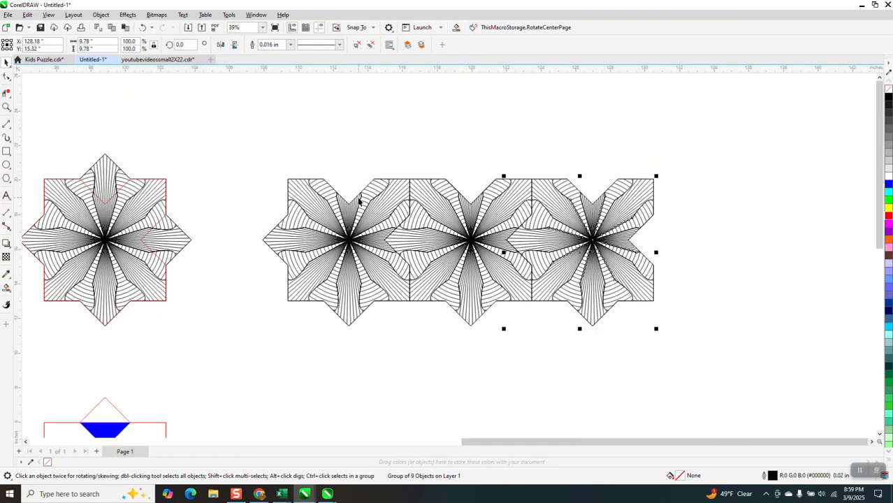
key("KP_Add")
key("Right")
key("KP_Add")
key("Right")
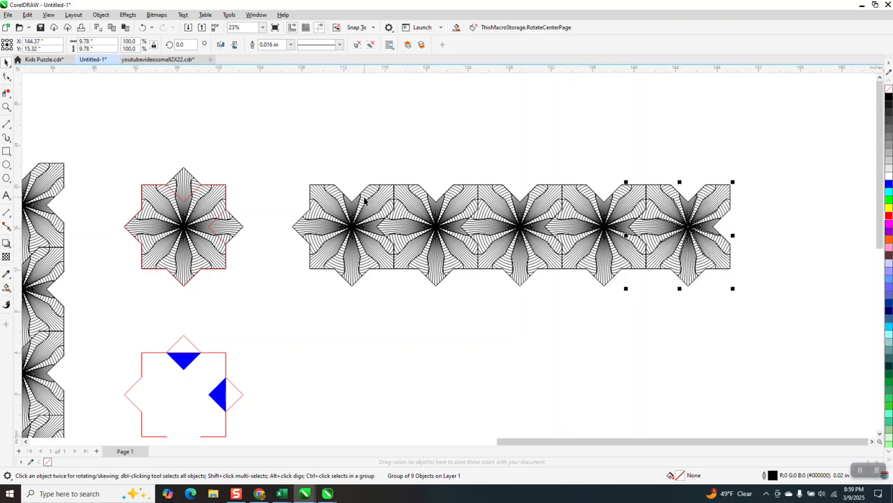
Duplicate the row of five tiles downward four times by the nudge distance to form a five-by-five grid
left_click_drag(278, 160, 466, 292)
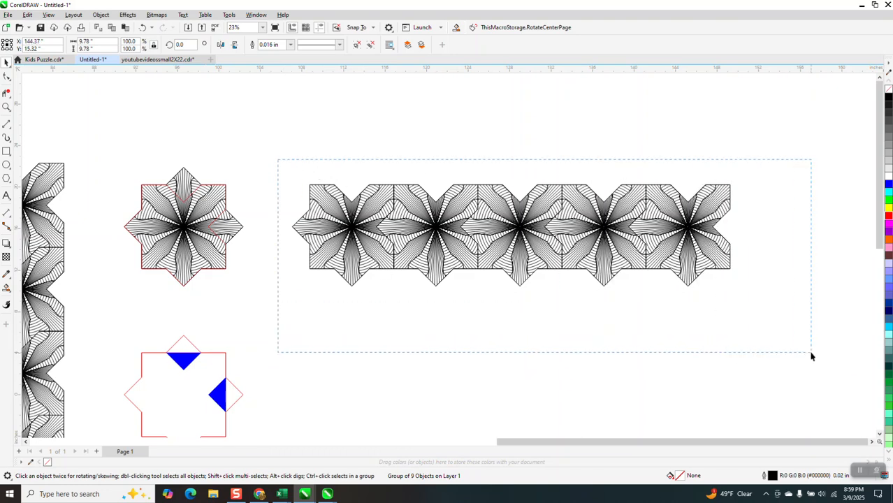
left_click_drag(812, 356, 813, 353)
key("KP_Add")
key("Down")
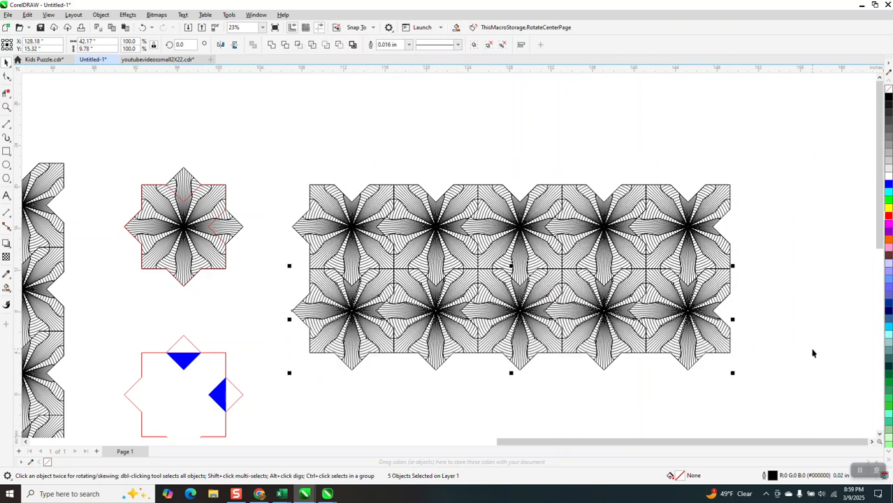
key("KP_Add")
key("Down")
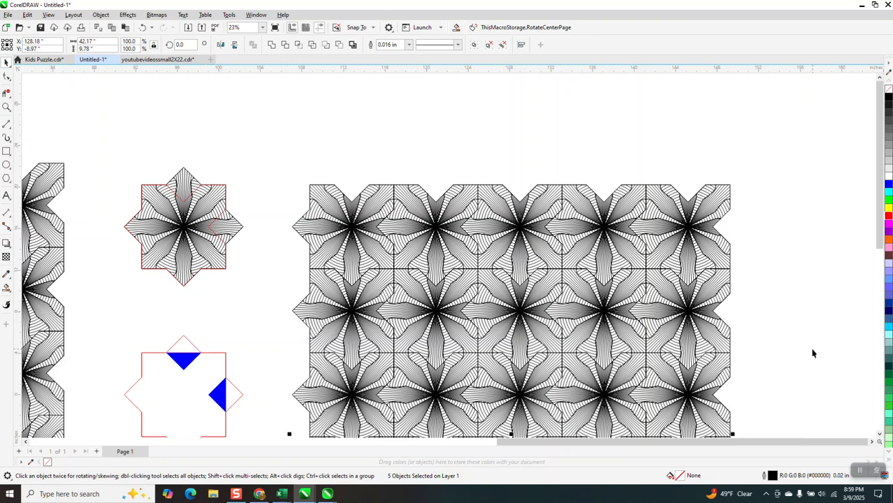
scroll(750, 266, "down", 3)
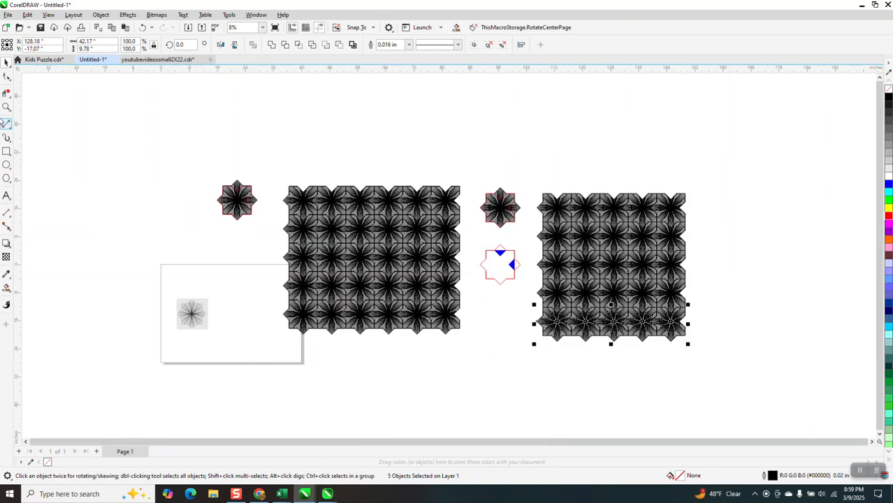
Examine how the interlocking tiles meet along the upper rows and the left edge of the new grid
left_click(7, 107)
left_click_drag(538, 193, 632, 232)
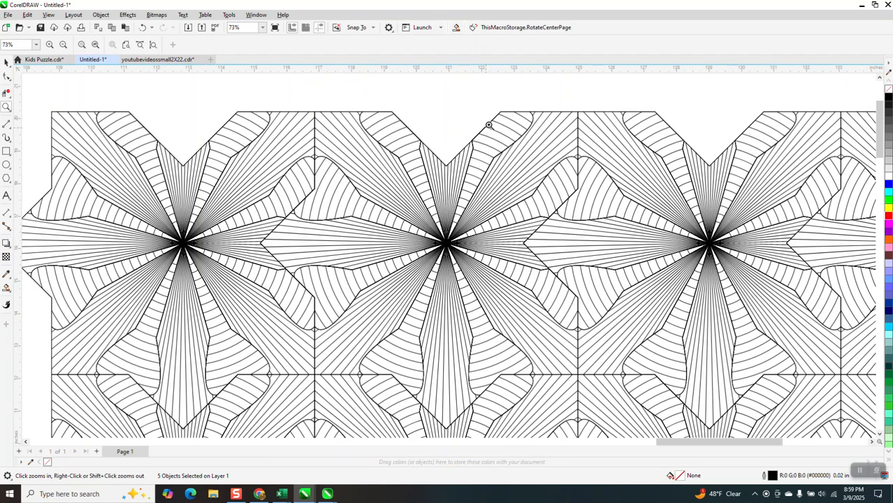
right_click(462, 114)
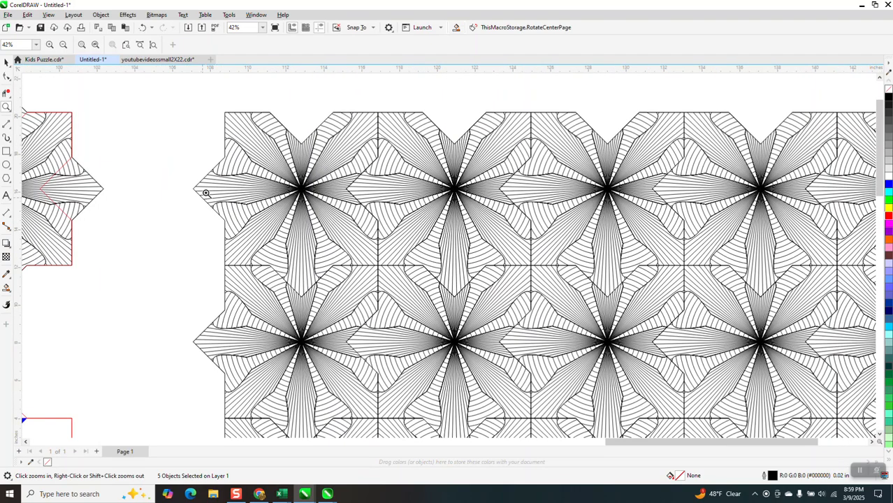
scroll(218, 197, "down", 1)
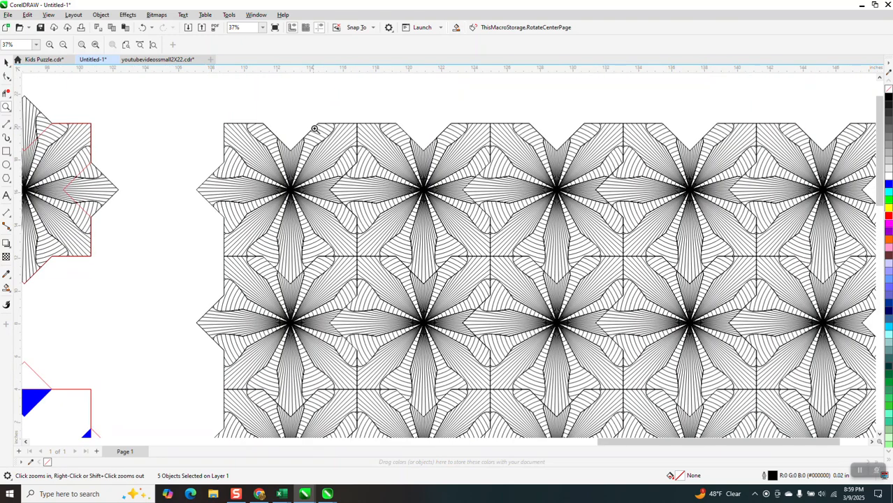
scroll(328, 140, "down", 2)
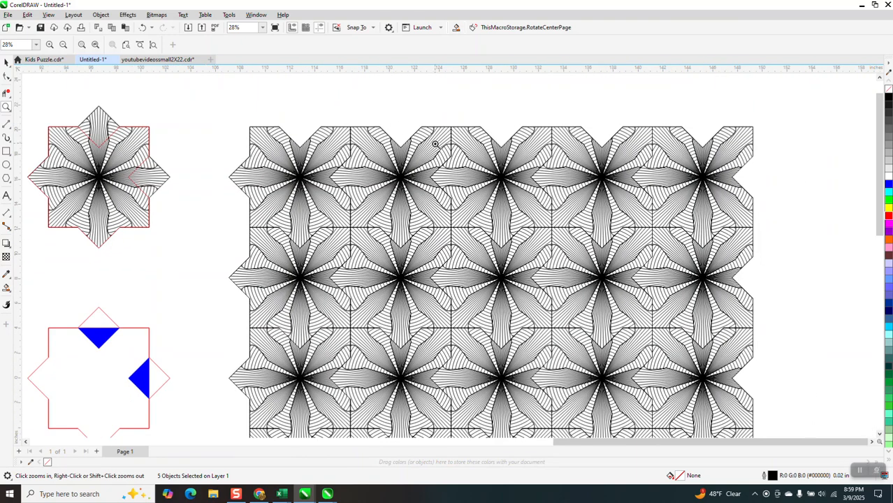
Examine the joints between the interlocking tiles in the middle of the five-by-five grid and its overall outline
scroll(437, 145, "down", 1)
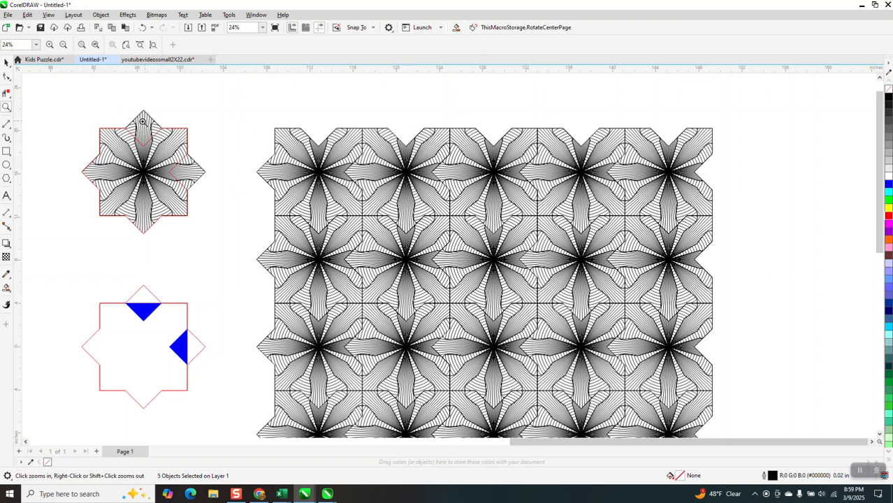
left_click_drag(385, 168, 449, 265)
right_click(441, 245)
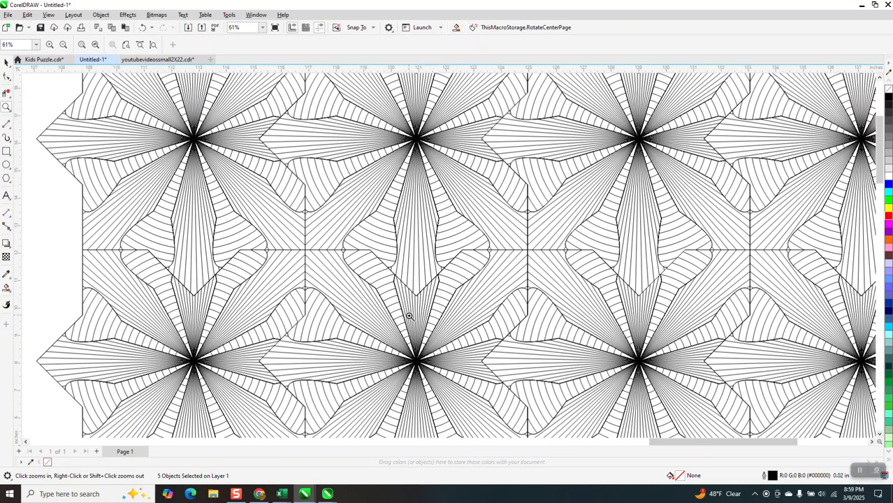
scroll(416, 309, "down", 3)
scroll(404, 181, "down", 3)
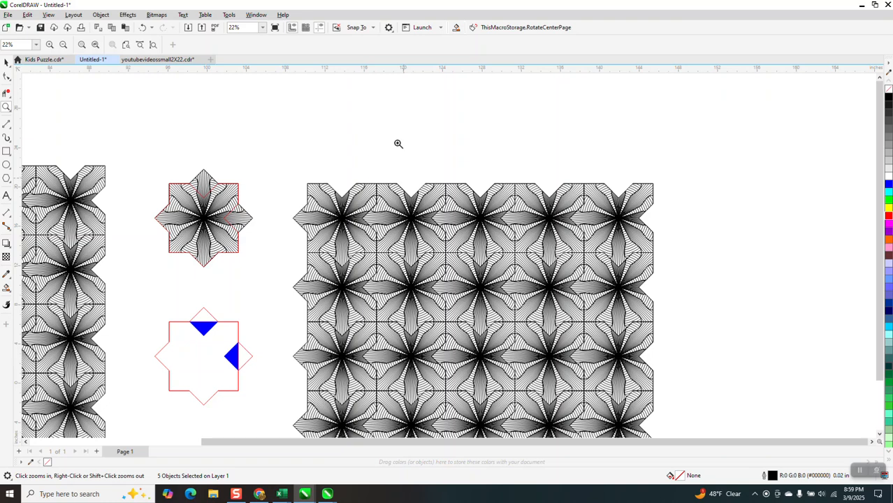
left_click_drag(341, 158, 589, 371)
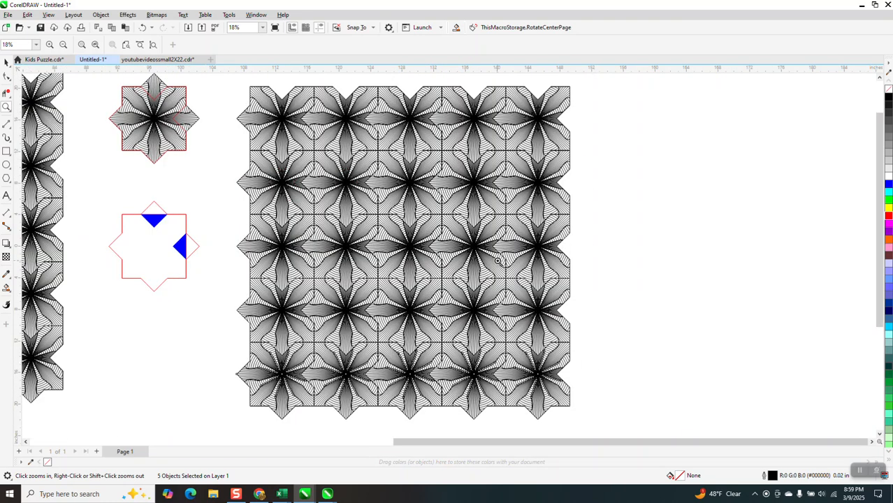
scroll(398, 187, "down", 1)
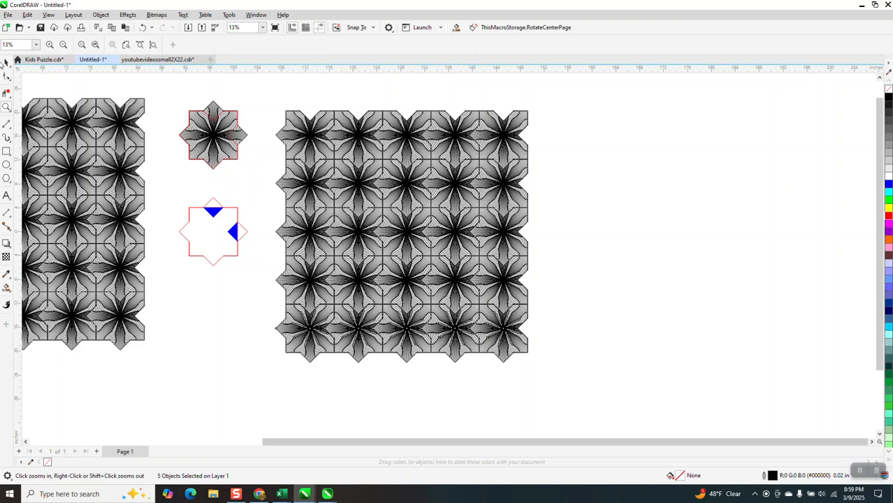
left_click(5, 62)
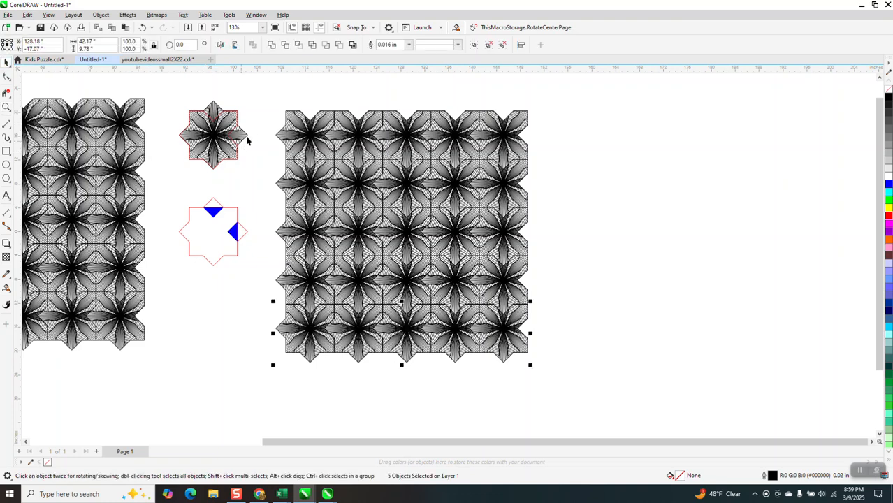
left_click_drag(264, 98, 559, 415)
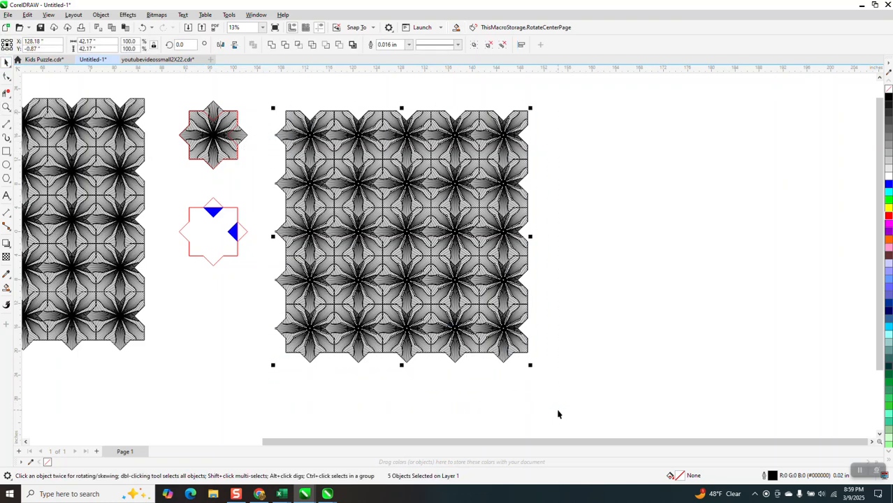
left_click(559, 415)
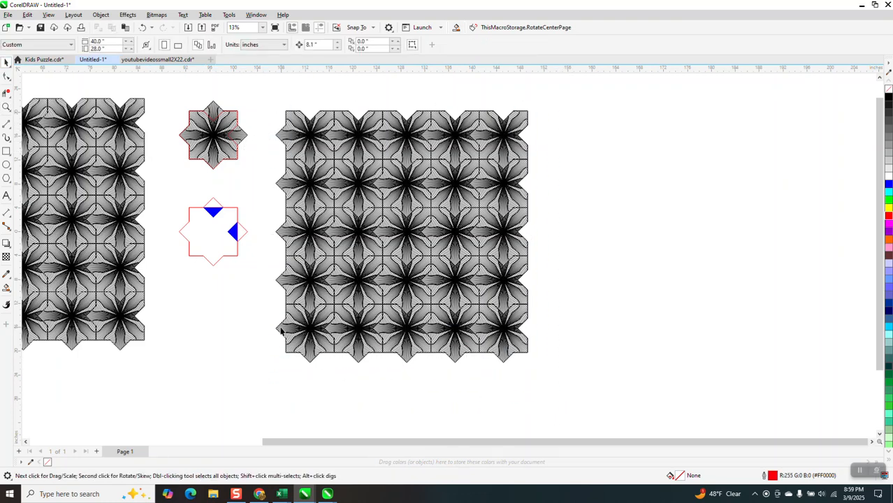
left_click(5, 151)
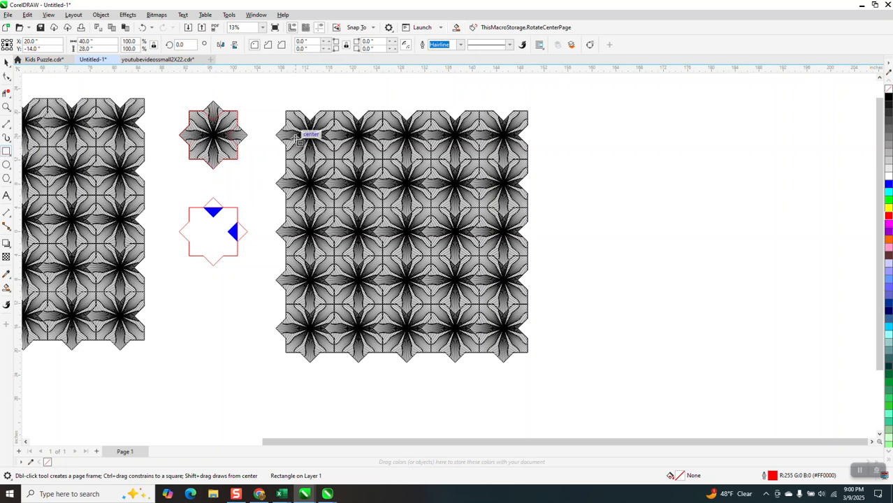
left_click(6, 61)
left_click_drag(323, 181, 323, 240)
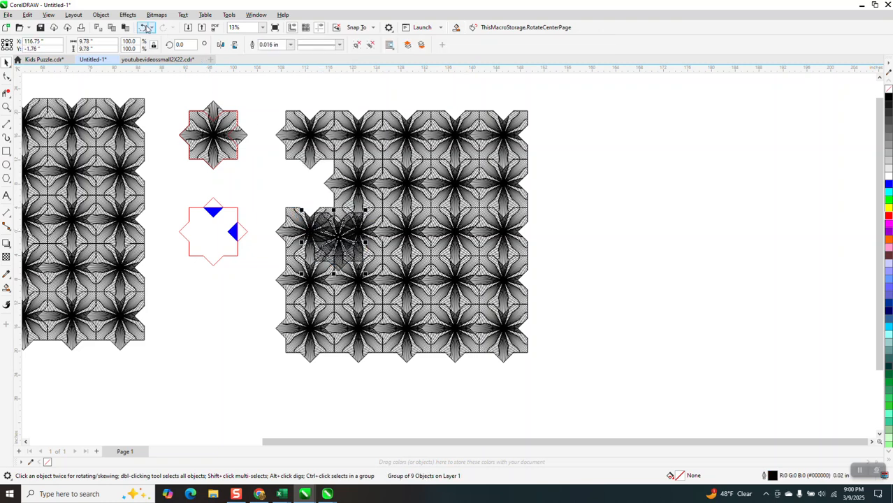
key("ctrl+z")
Group all 25 tiles of the five-by-five grid into a single object
left_click_drag(264, 91, 589, 430)
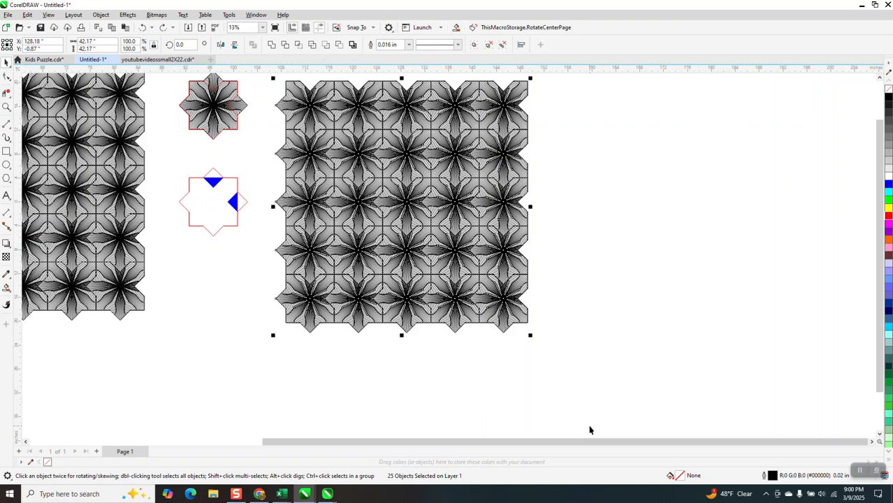
key("ctrl+g")
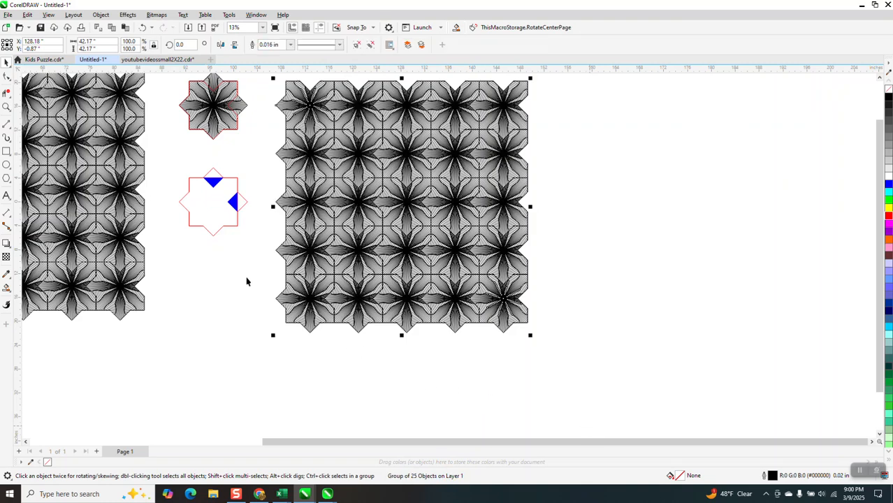
double_click(6, 151)
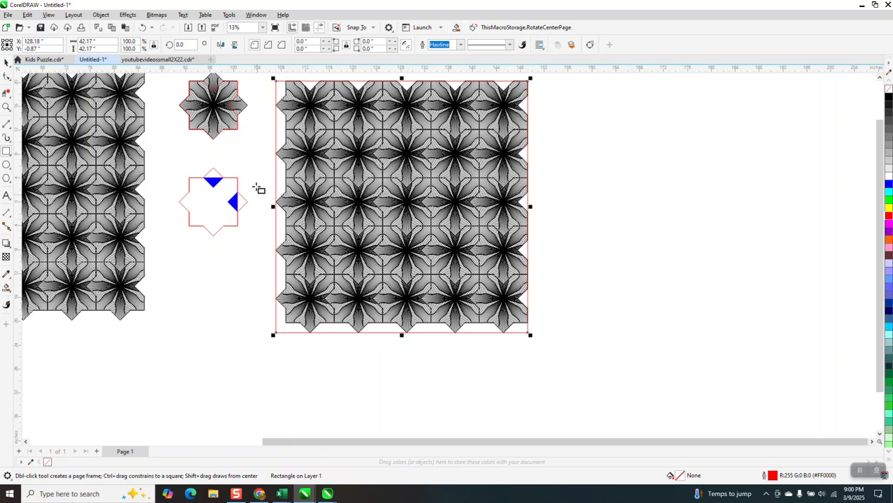
key("Delete")
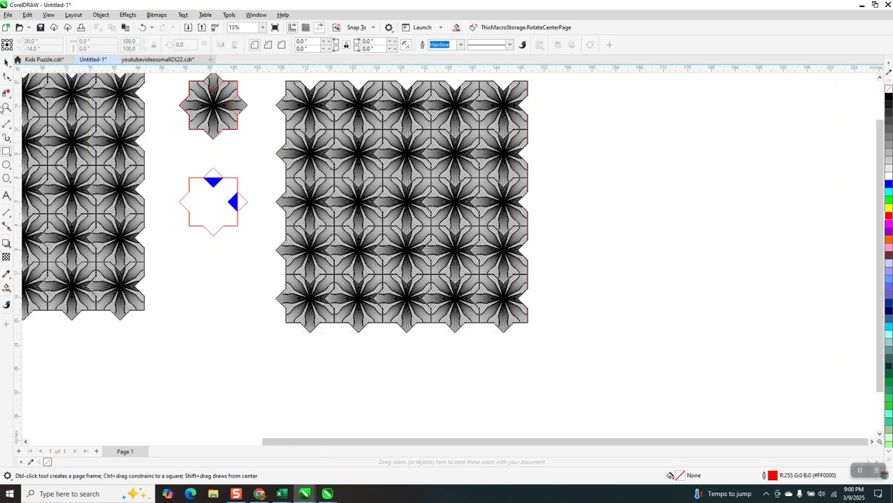
Draw a 24.29 by 24.29 inch rectangle around the central three-by-three tiles of the grid, snapped to the tile corner nodes
left_click(6, 107)
left_click_drag(275, 80, 649, 417)
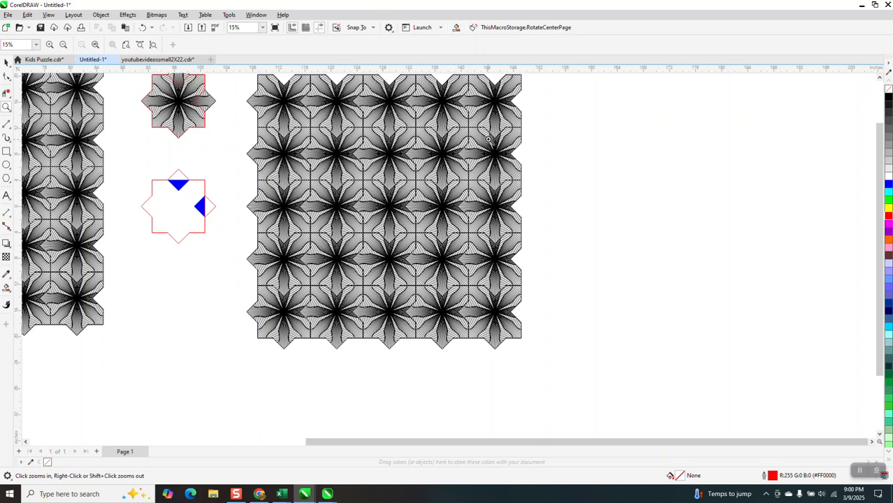
left_click_drag(242, 136, 609, 320)
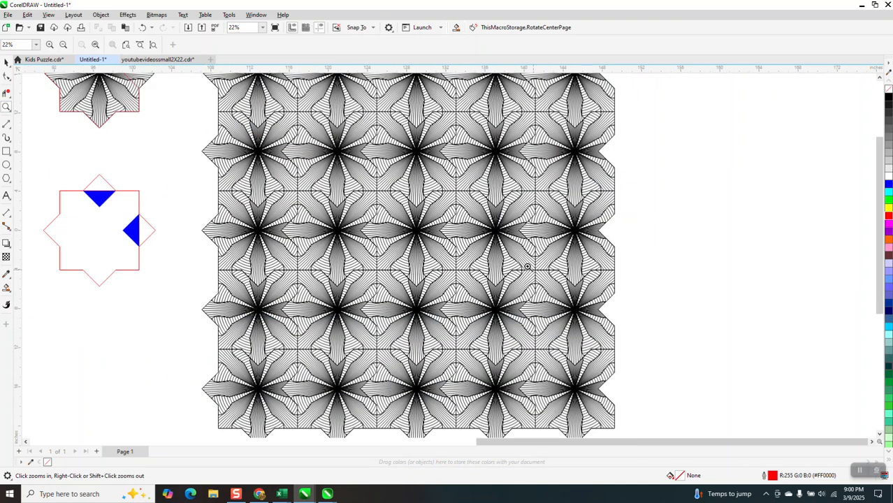
left_click(5, 150)
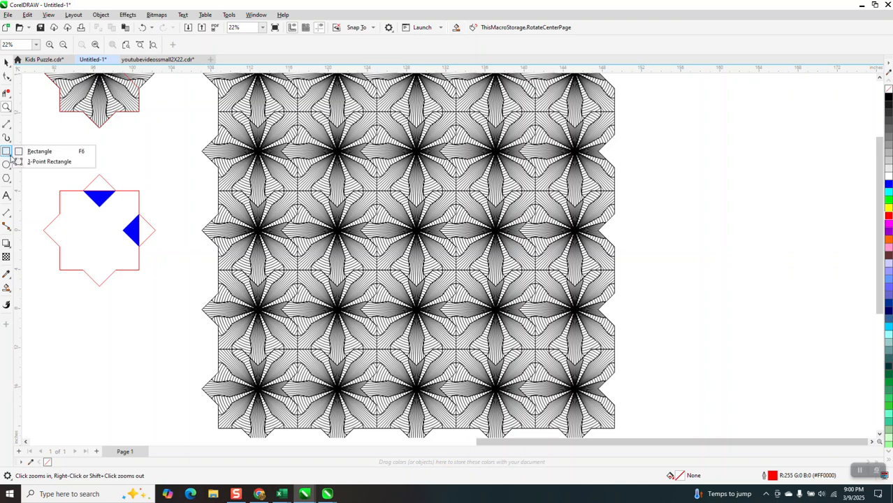
left_click(46, 152)
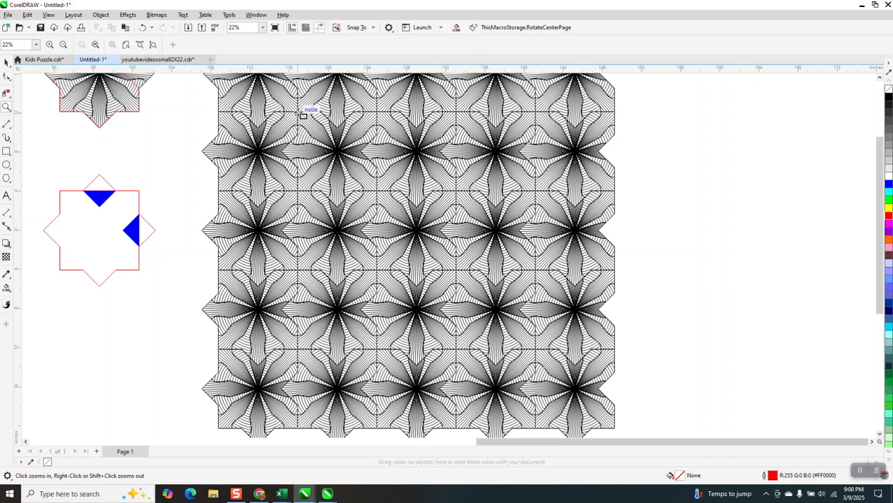
left_click_drag(330, 132, 537, 352)
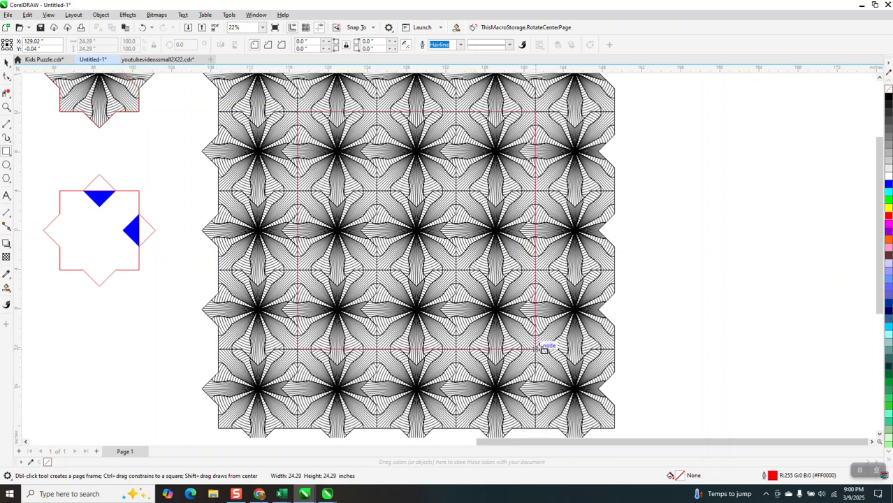
scroll(499, 304, "down", 1)
Intersect the rectangle with the grouped grid and move the resulting square piece clear of the grid to its right
left_click(6, 61)
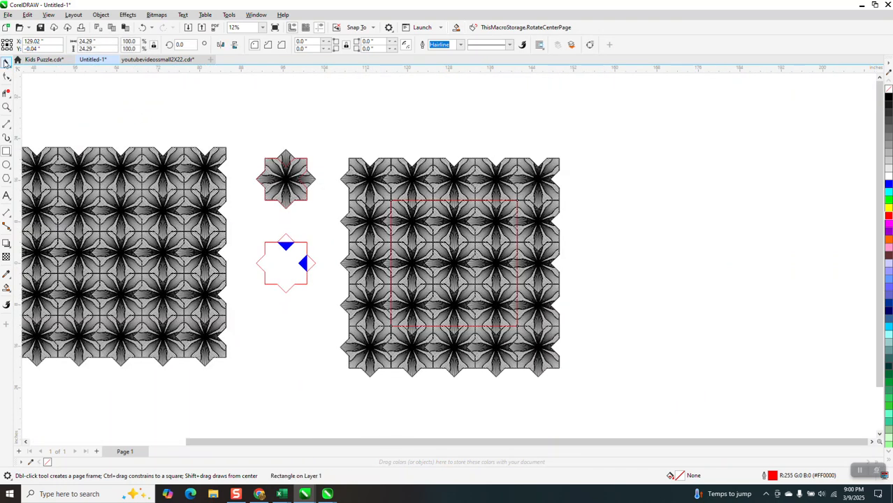
left_click_drag(325, 142, 596, 371)
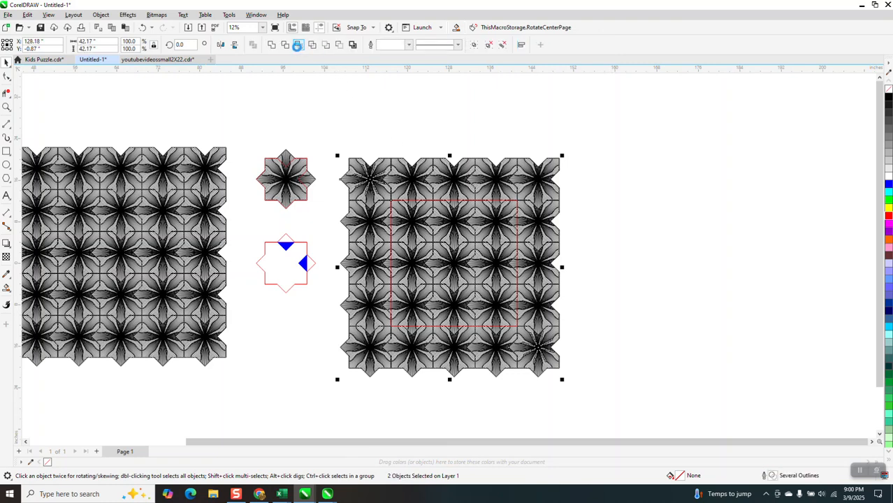
left_click(297, 45)
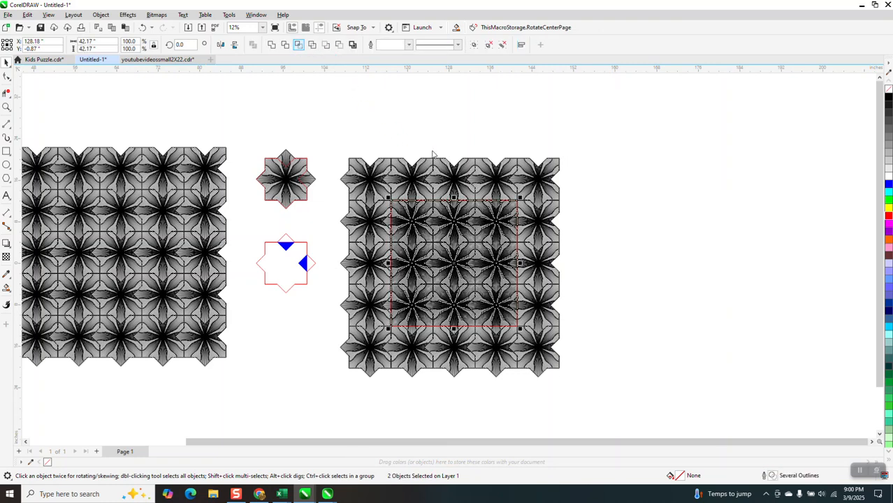
key("Right")
key("Right")
key("Right")
key("Right")
key("Right")
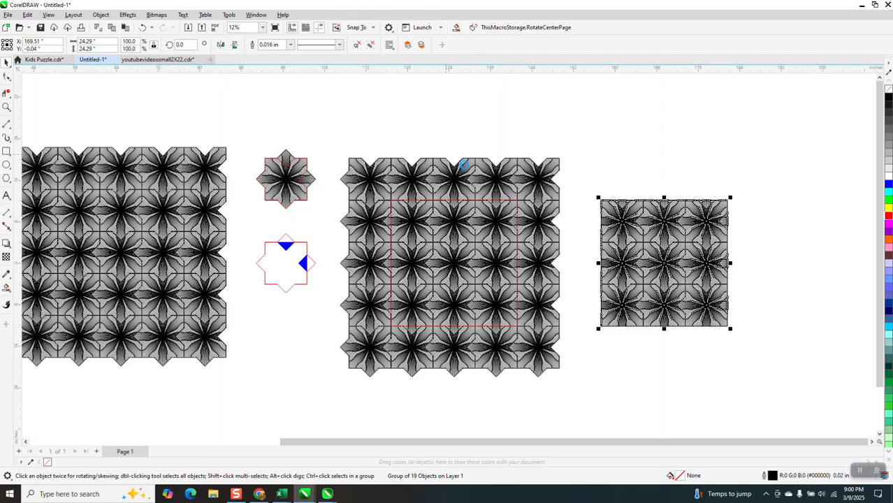
Examine the straight cut edges of the separated three-by-three pattern piece and compare it with the full grid
left_click(6, 107)
left_click_drag(627, 201, 713, 237)
scroll(470, 175, "down", 4)
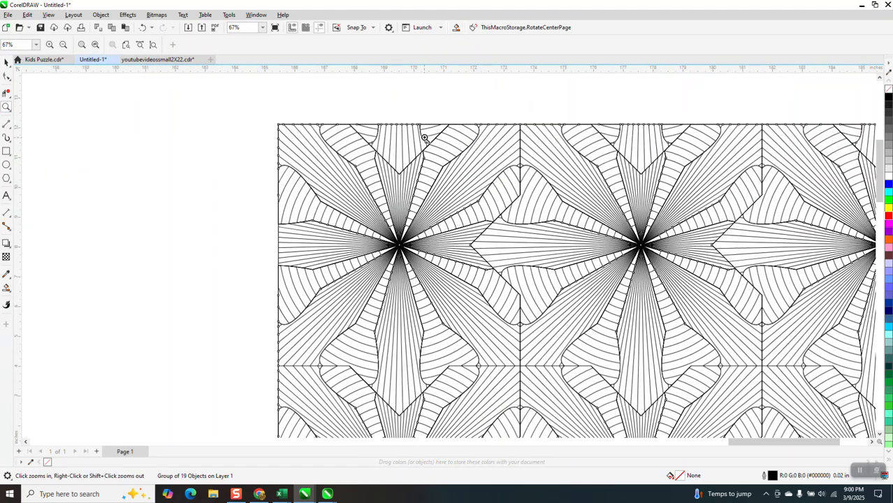
scroll(412, 105, "down", 1)
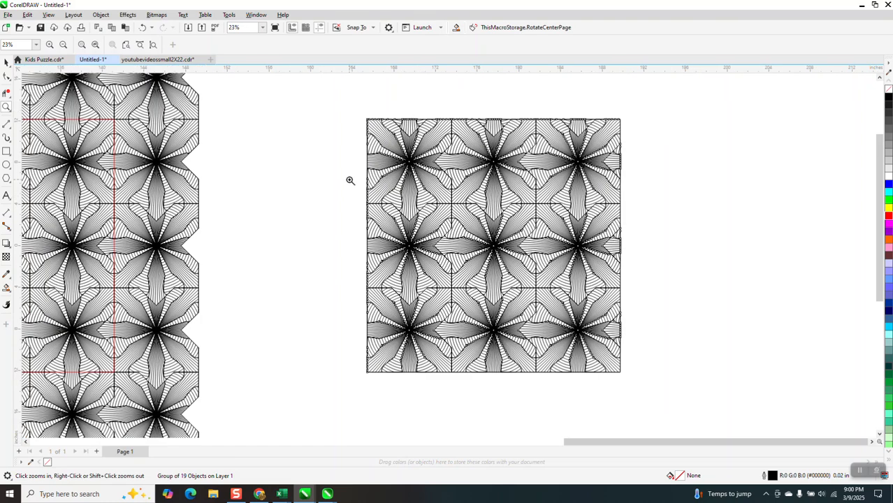
scroll(350, 180, "down", 1)
scroll(497, 169, "down", 2)
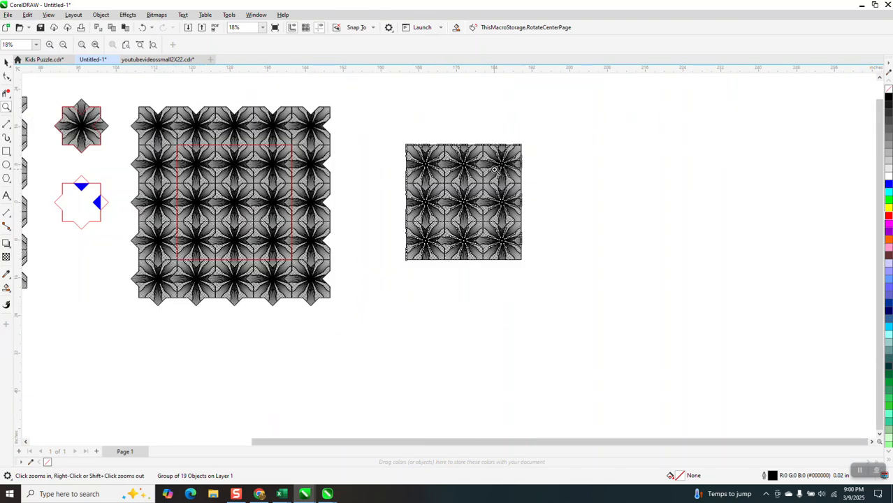
scroll(495, 169, "down", 2)
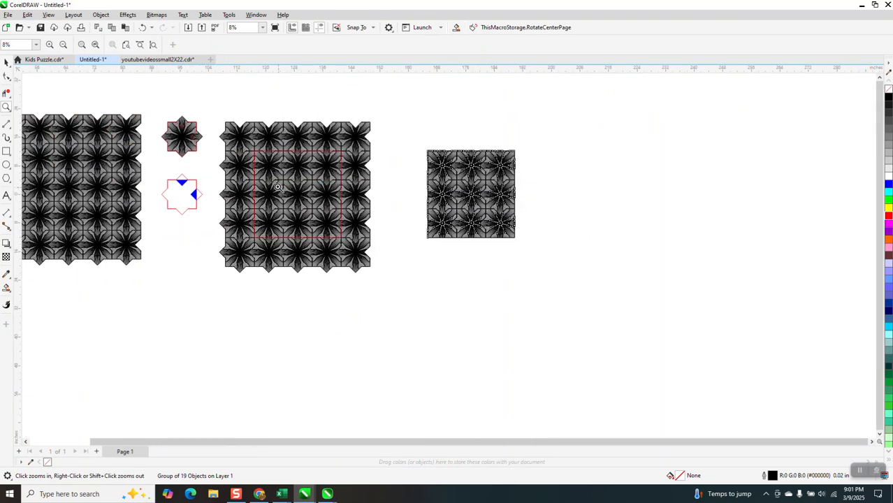